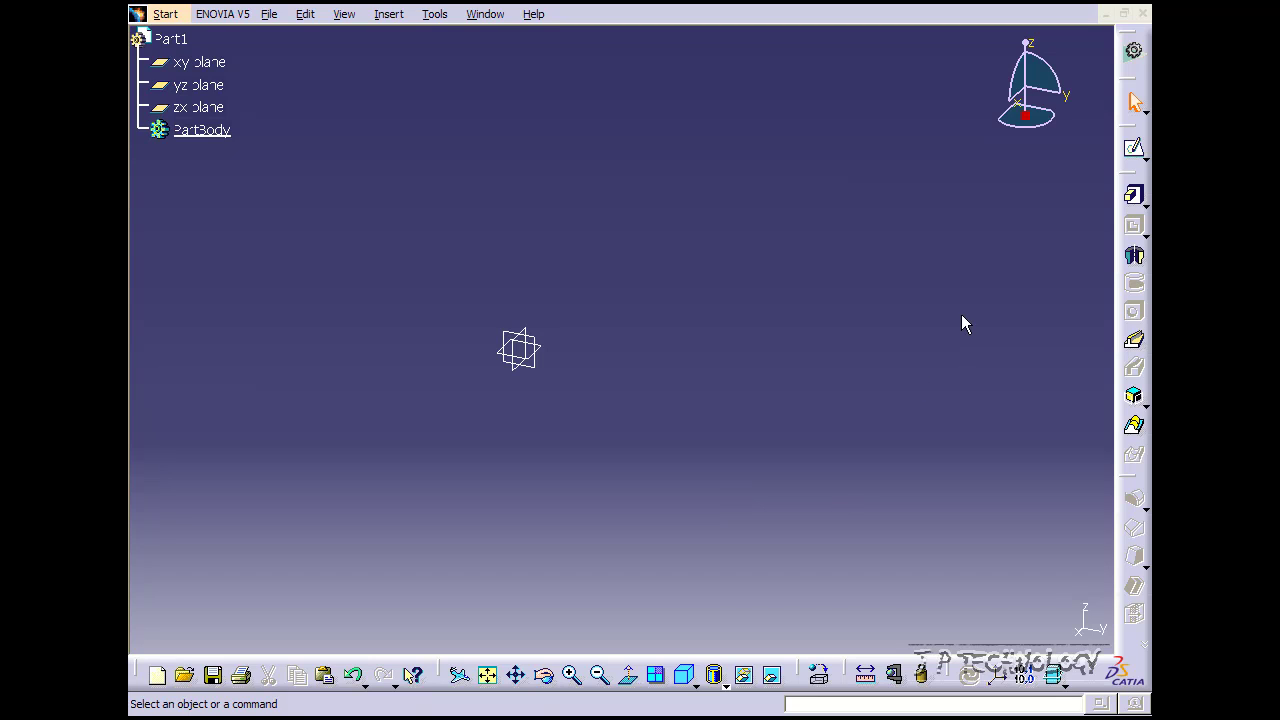
# Create a sketch on the yz plane and draw a rectangle about 56 by 23 mm with its lower-left corner at the origin.
pyautogui.click(1133, 148)
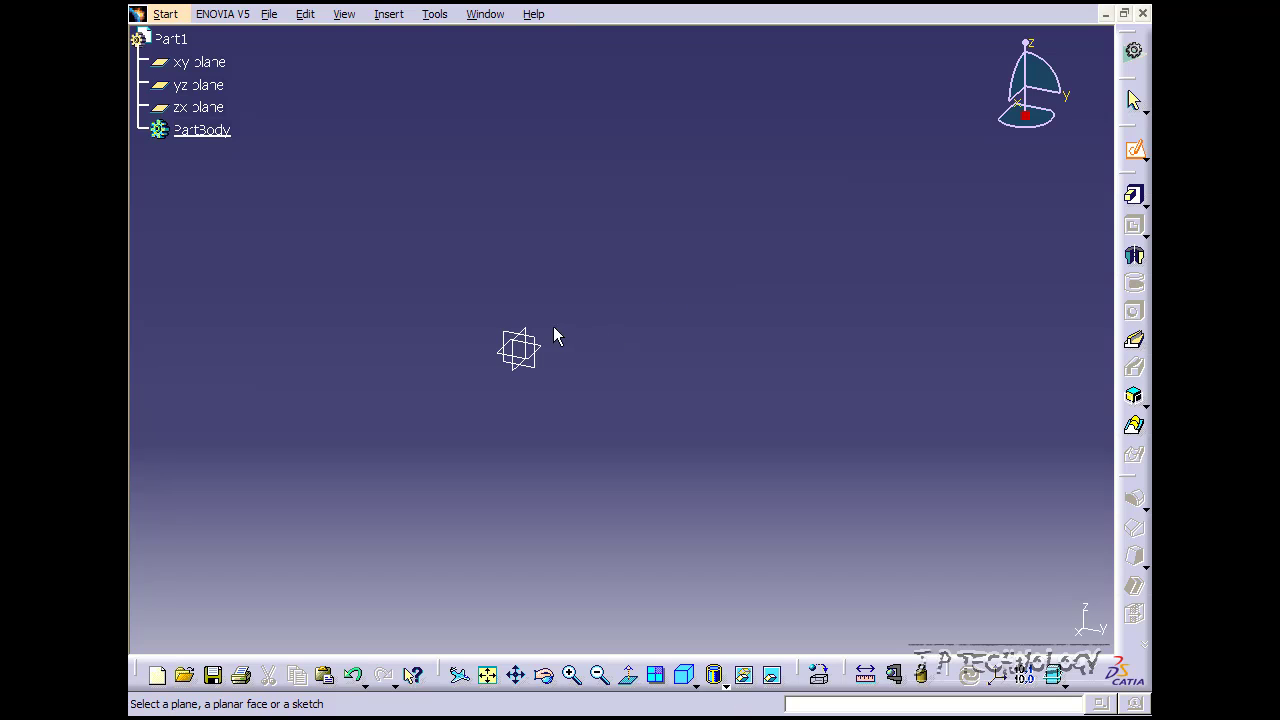
pyautogui.click(540, 349)
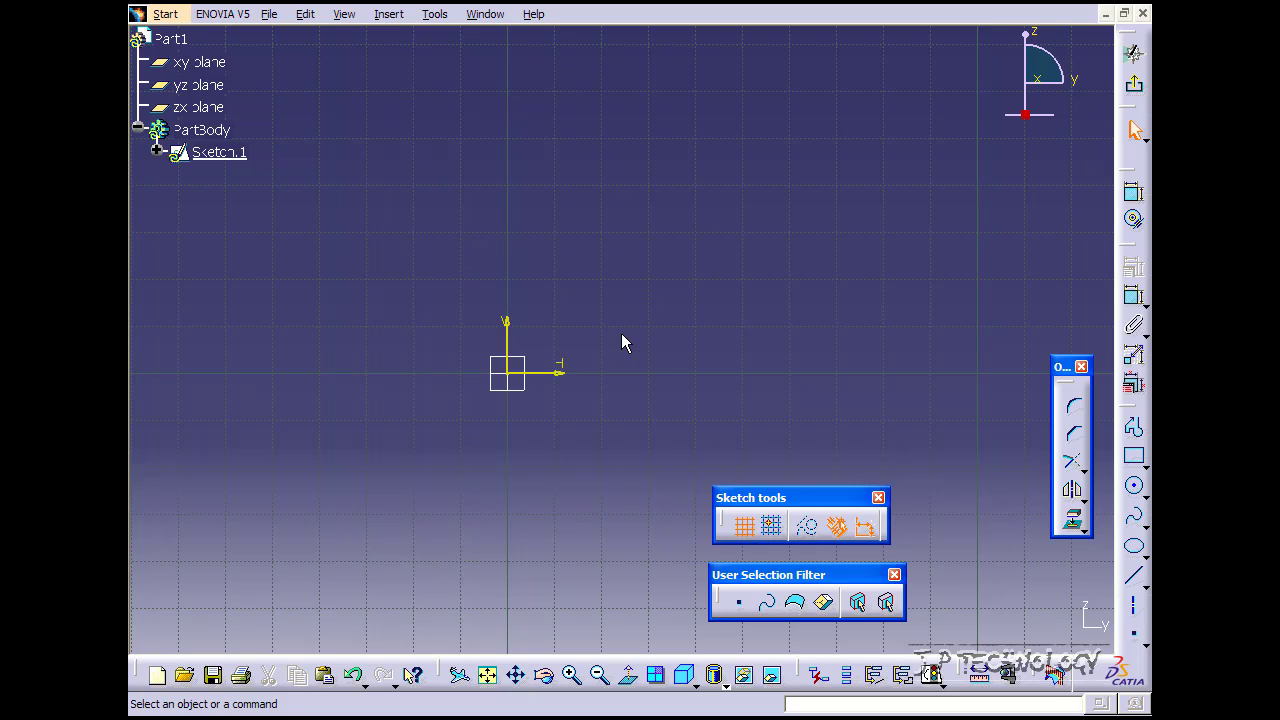
pyautogui.click(1133, 456)
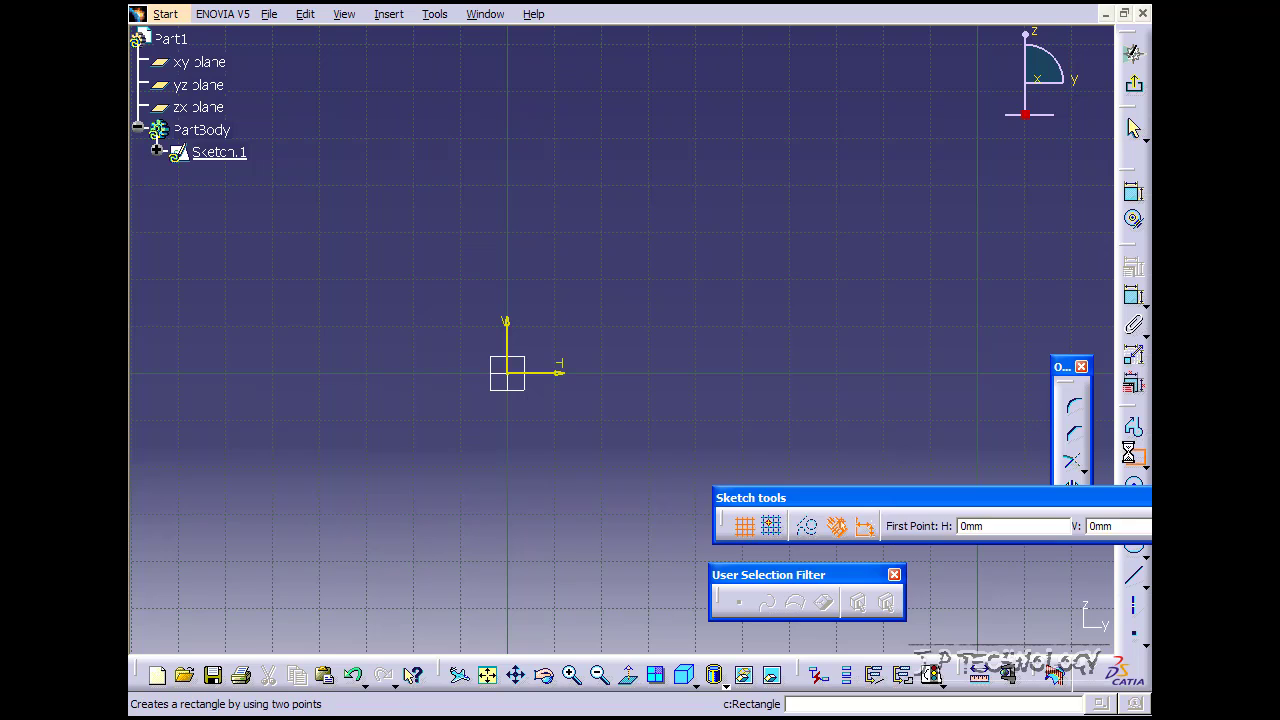
pyautogui.click(507, 372)
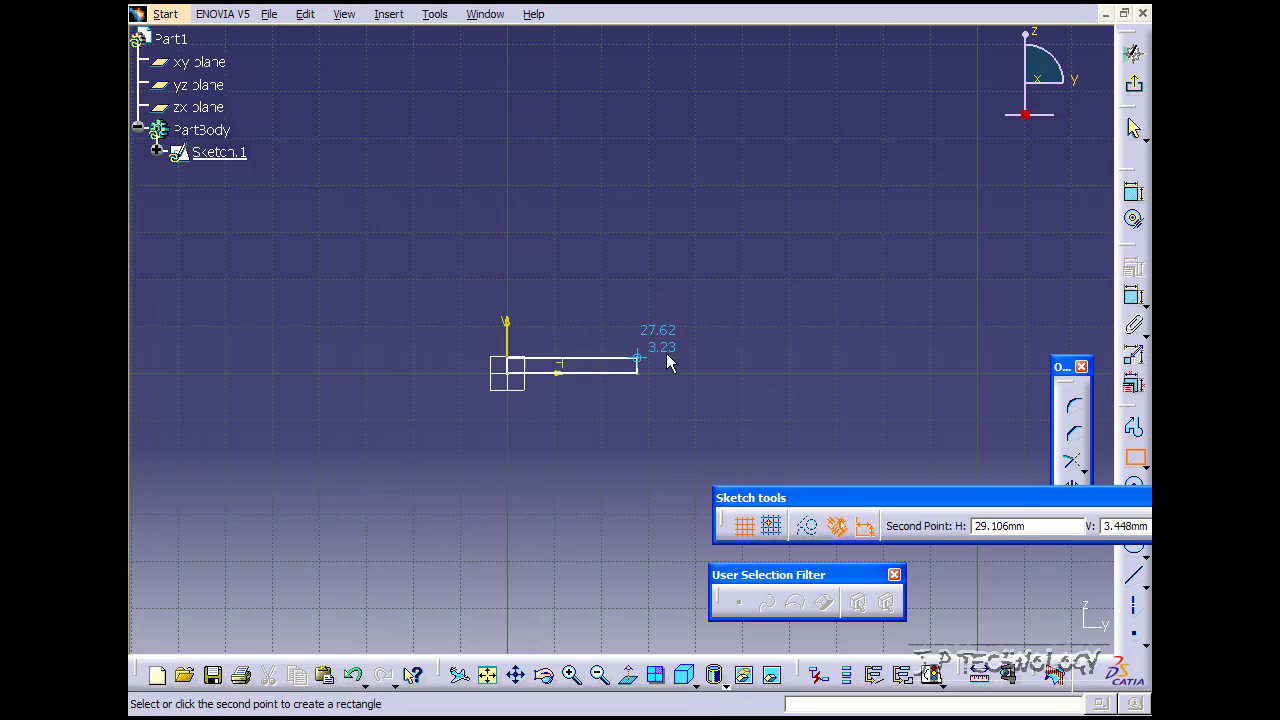
pyautogui.click(772, 265)
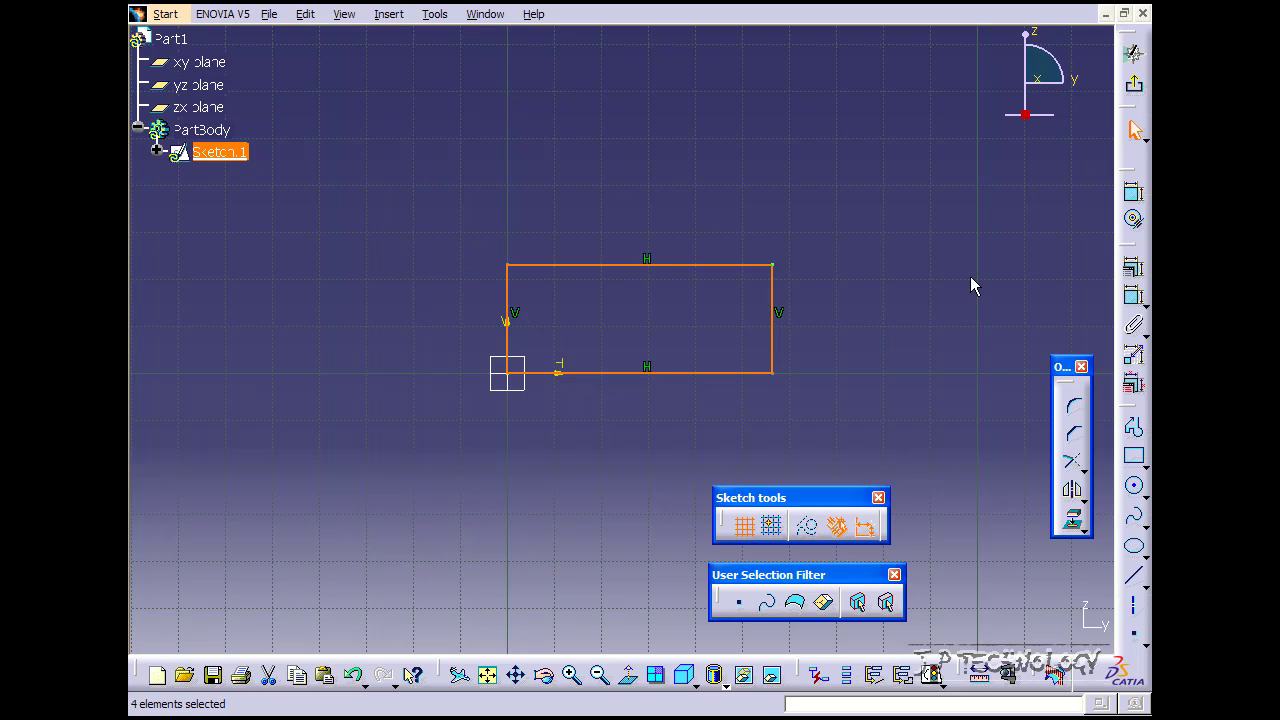
# Dimension the length of the rectangle's top edge and set it to 100 mm.
pyautogui.click(1132, 193)
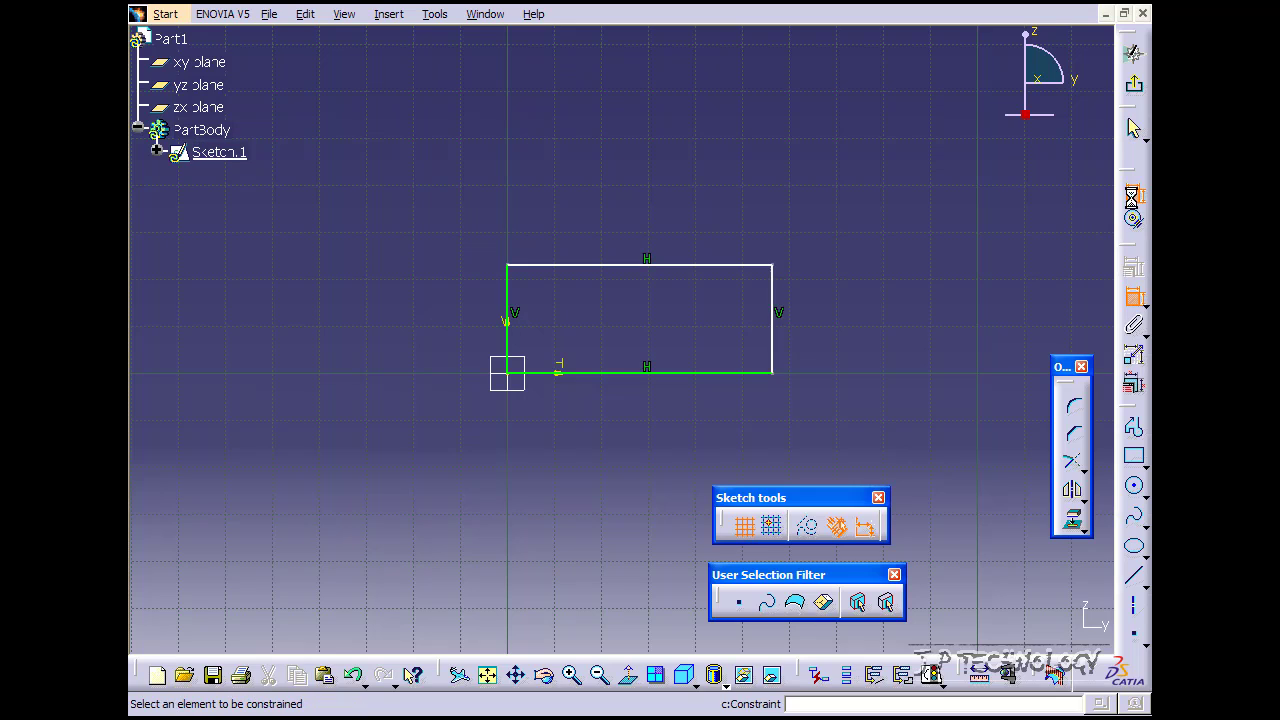
pyautogui.click(626, 268)
pyautogui.click(636, 178)
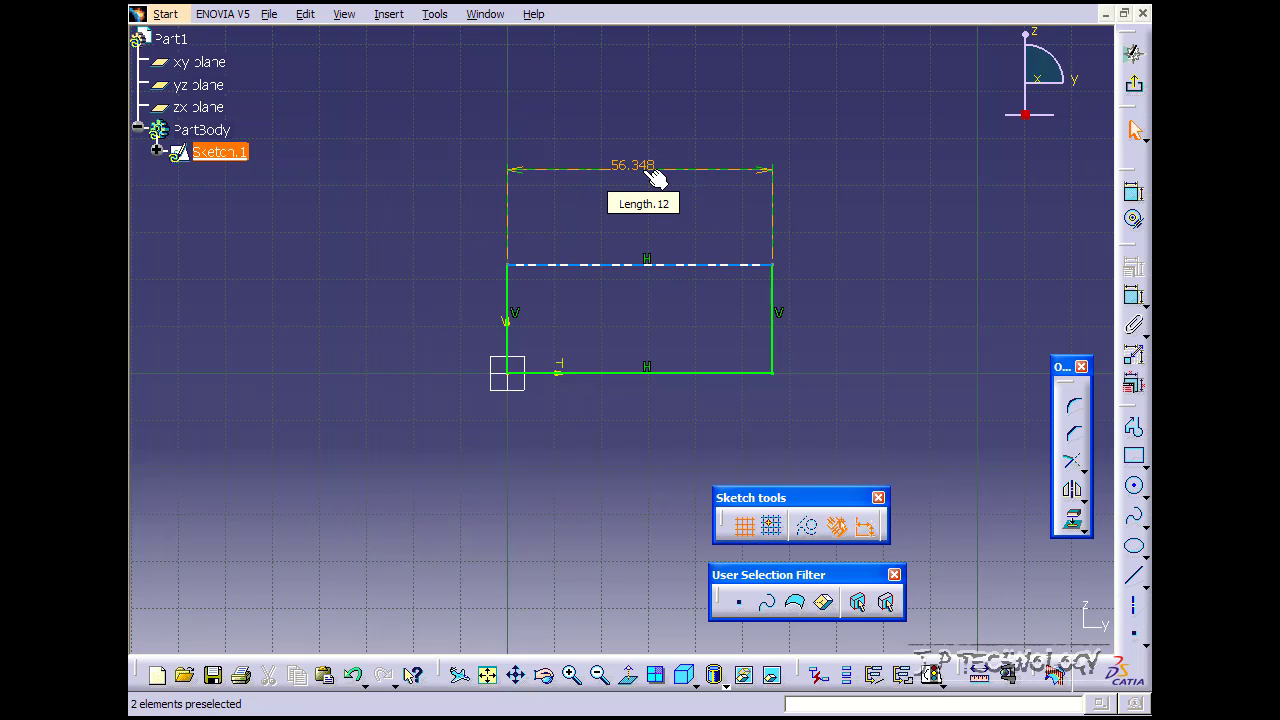
pyautogui.doubleClick(652, 176)
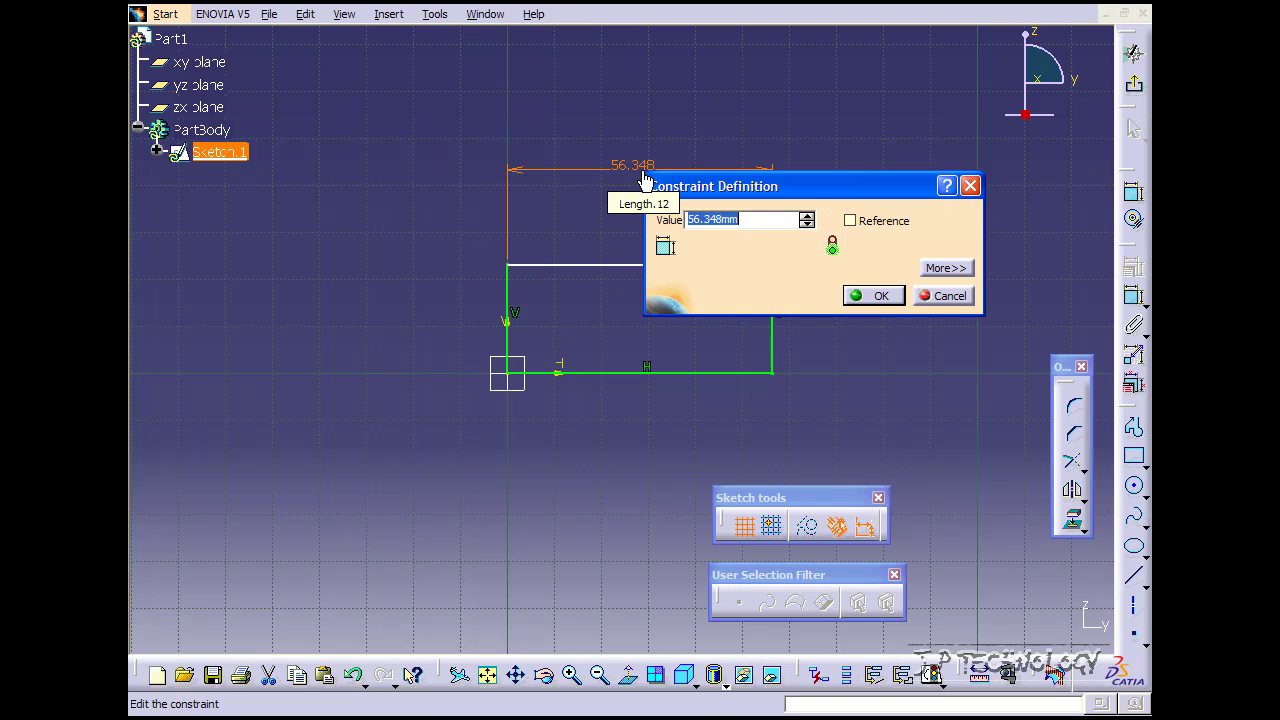
pyautogui.write('100')
pyautogui.press('Return')
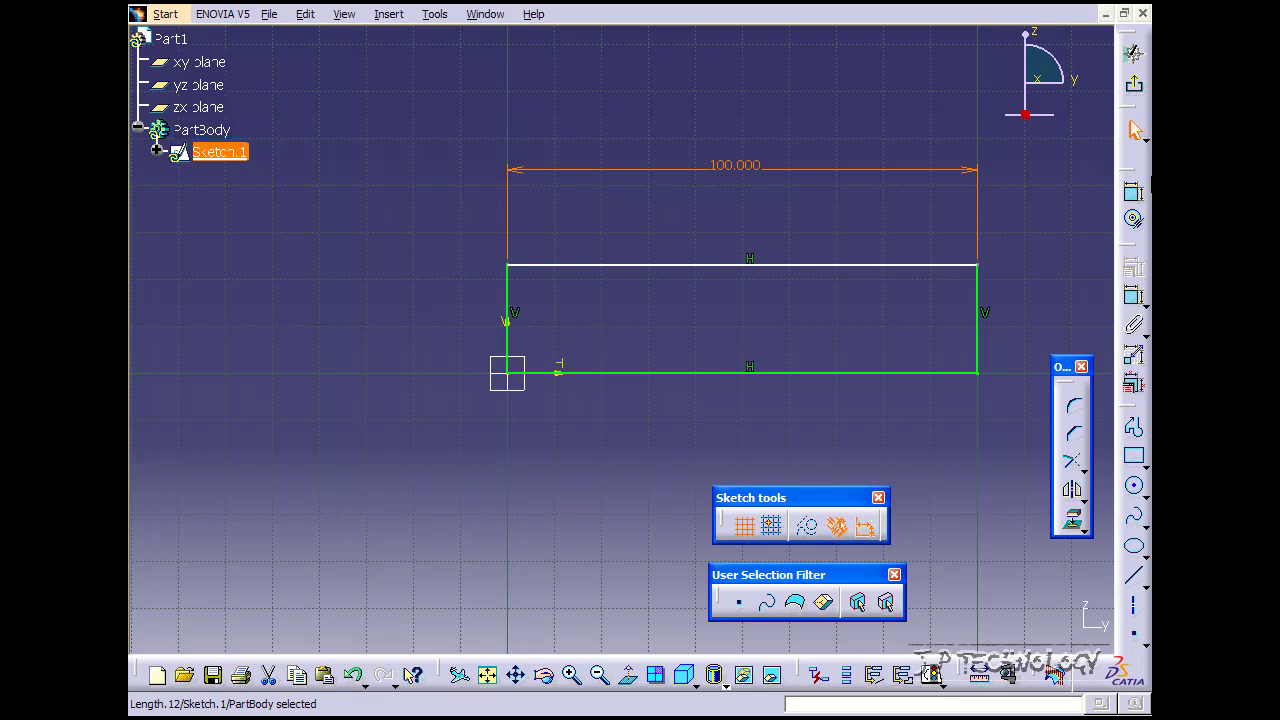
# Dimension the distance between the rectangle's top and bottom edges and set it to 50 mm.
pyautogui.click(1134, 193)
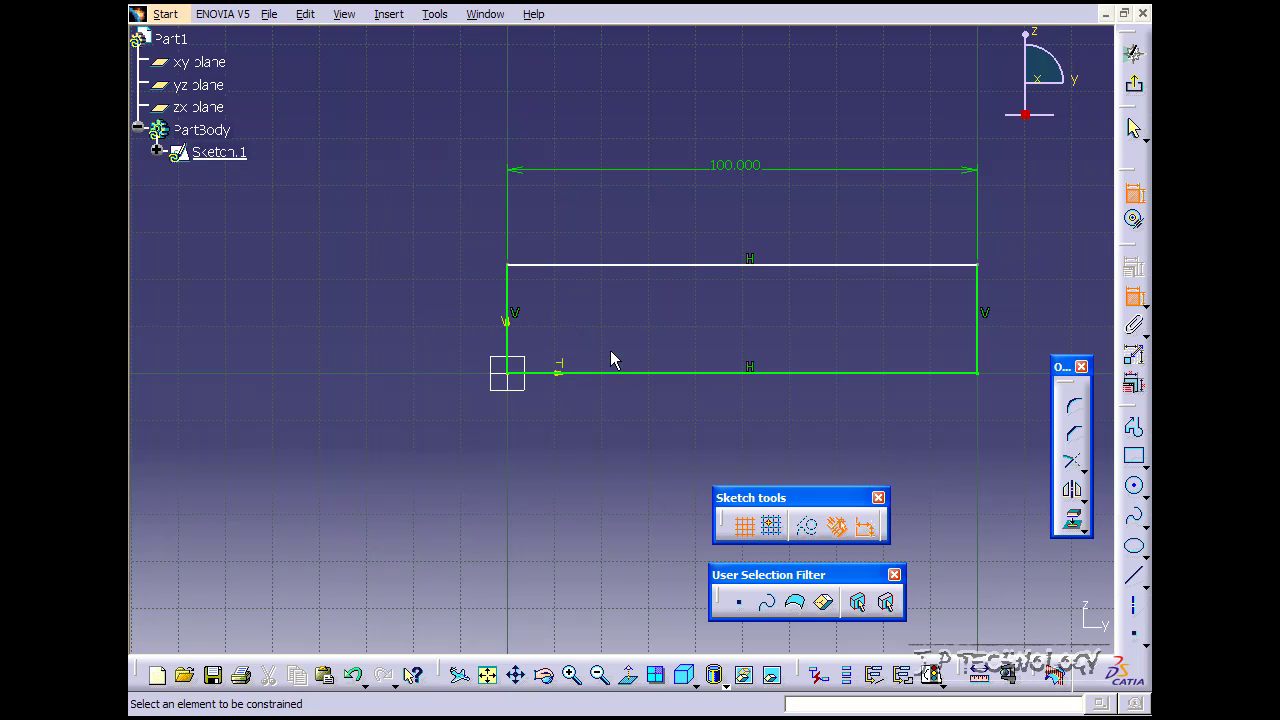
pyautogui.click(597, 266)
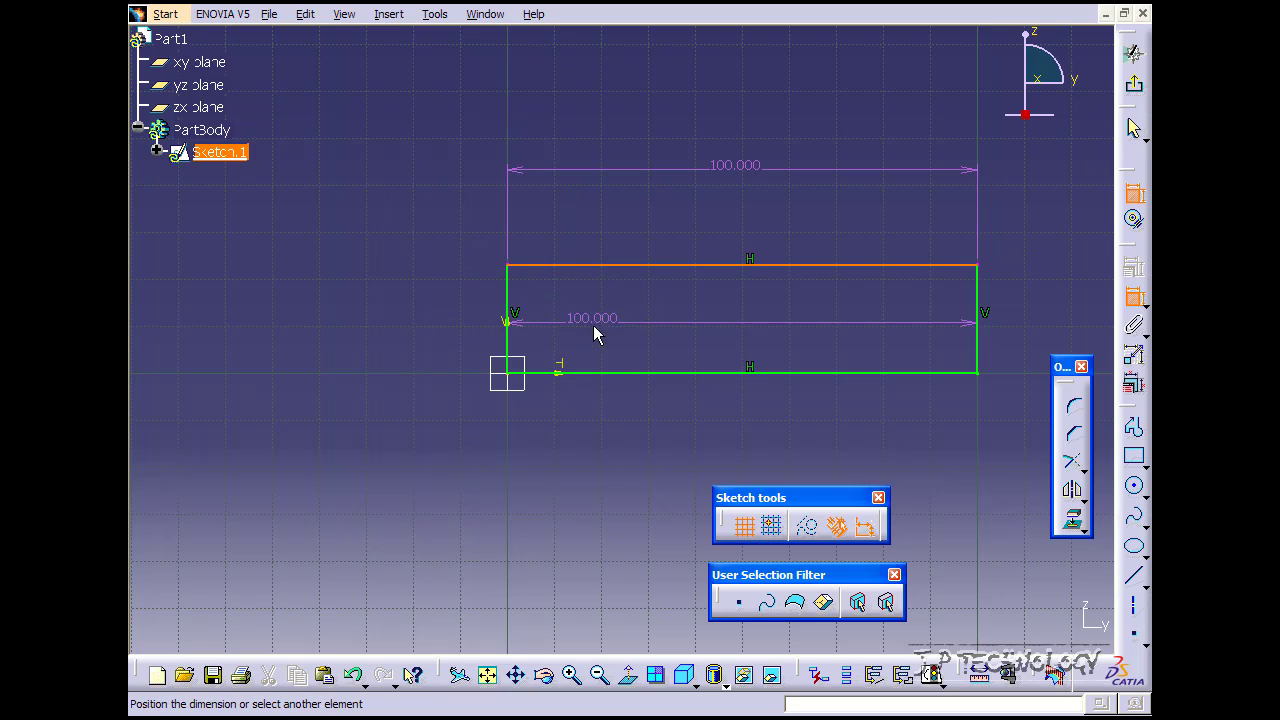
pyautogui.click(599, 373)
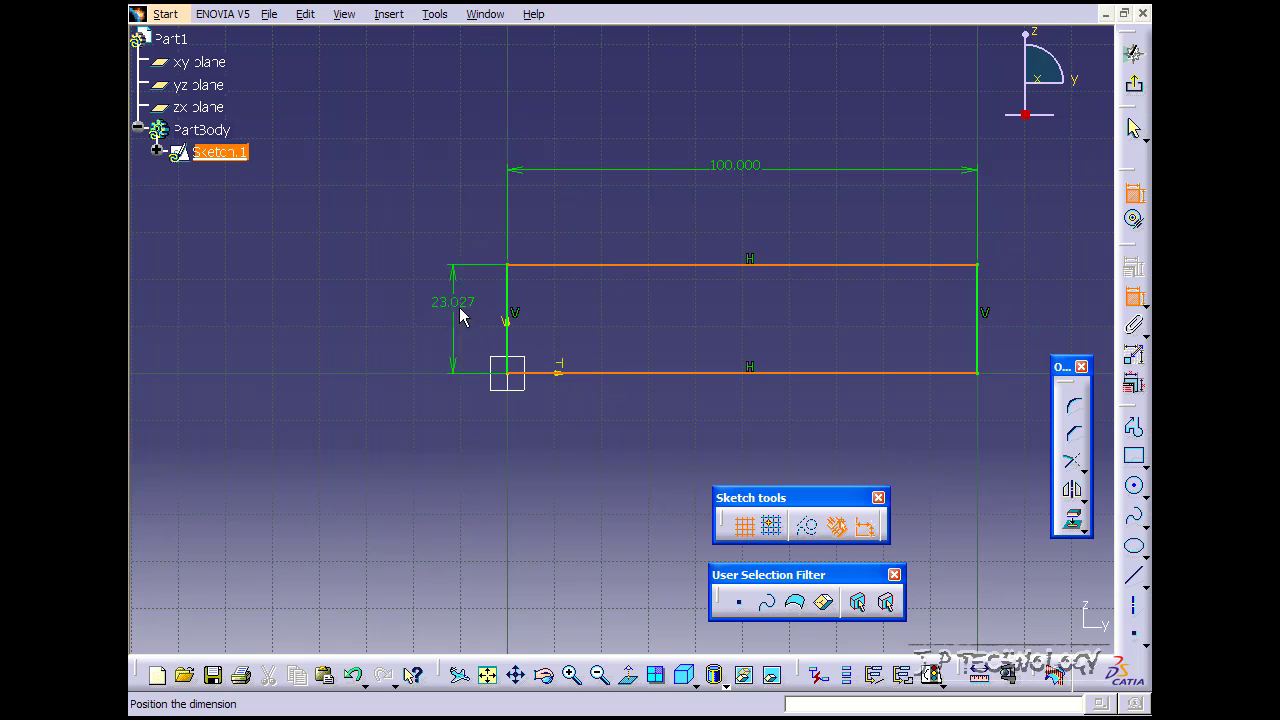
pyautogui.click(351, 314)
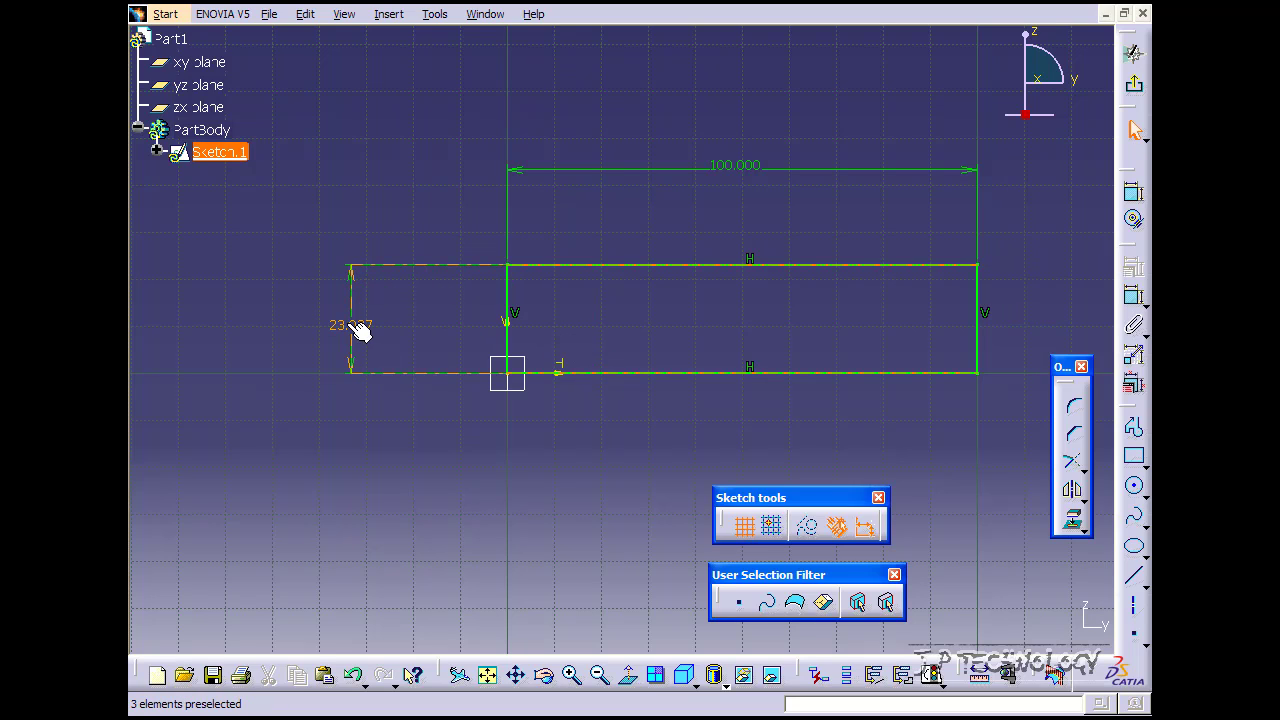
pyautogui.doubleClick(354, 328)
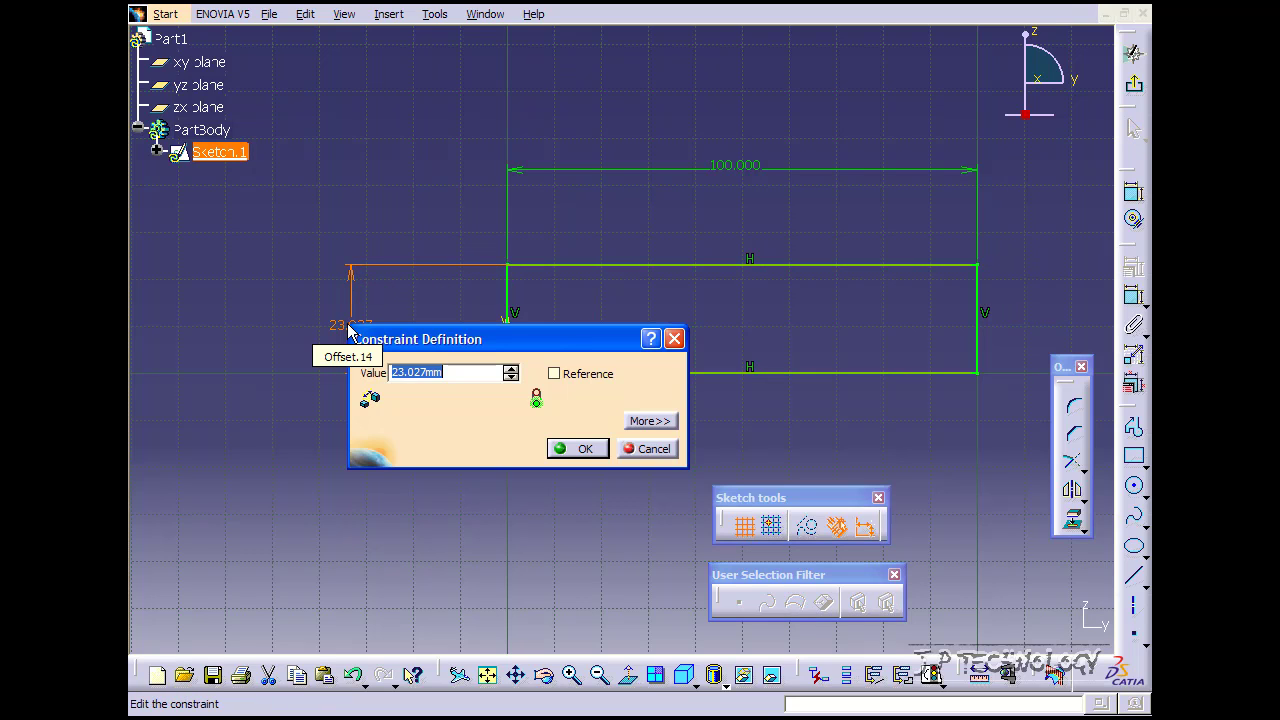
pyautogui.write('50')
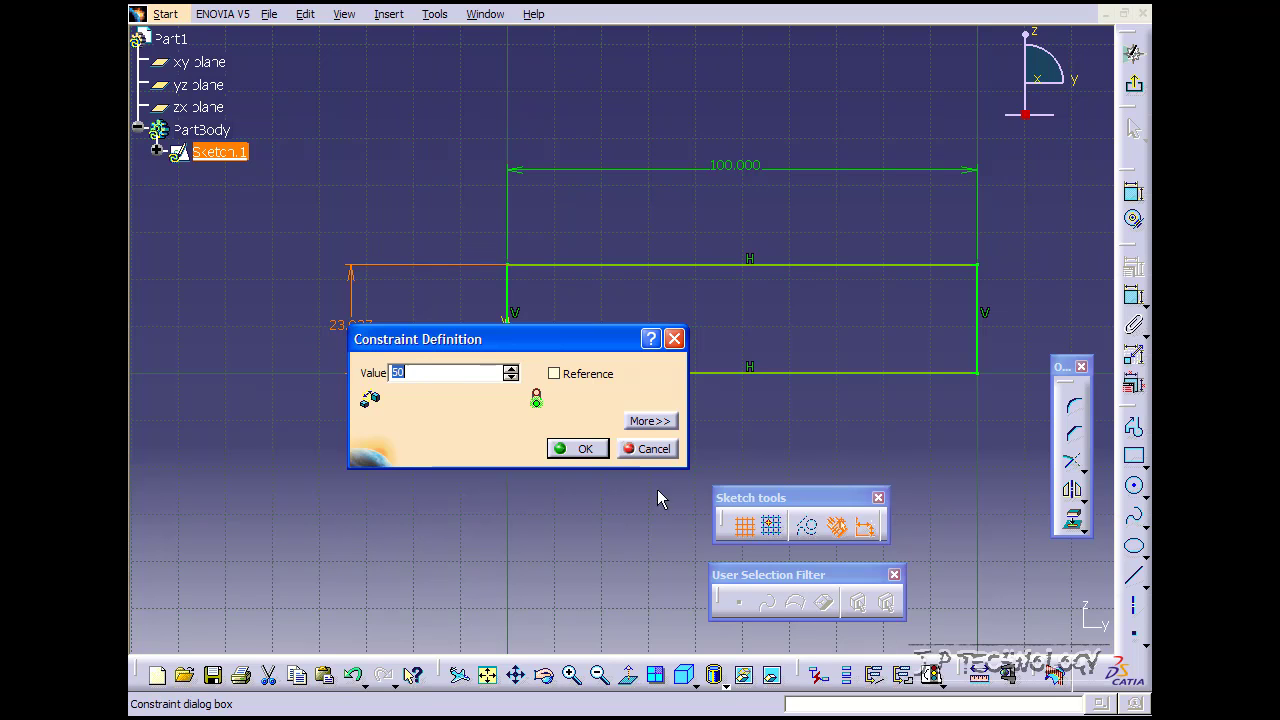
pyautogui.click(556, 447)
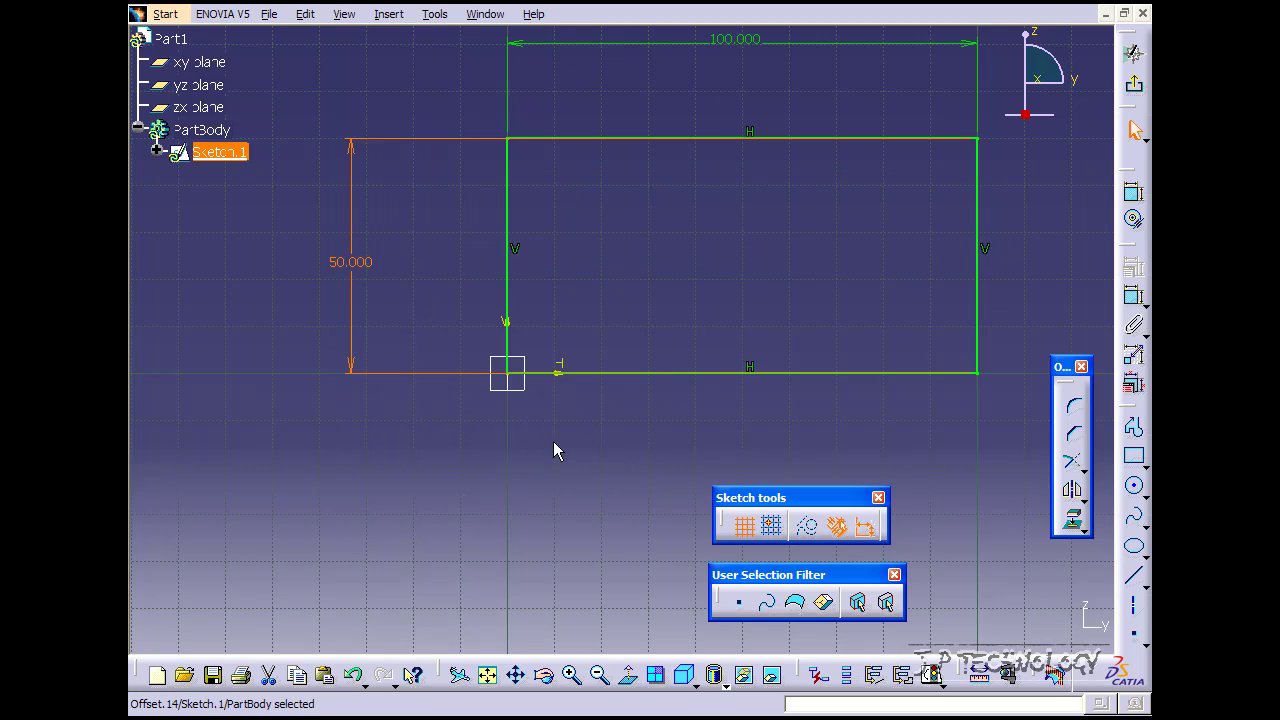
pyautogui.click(1014, 317)
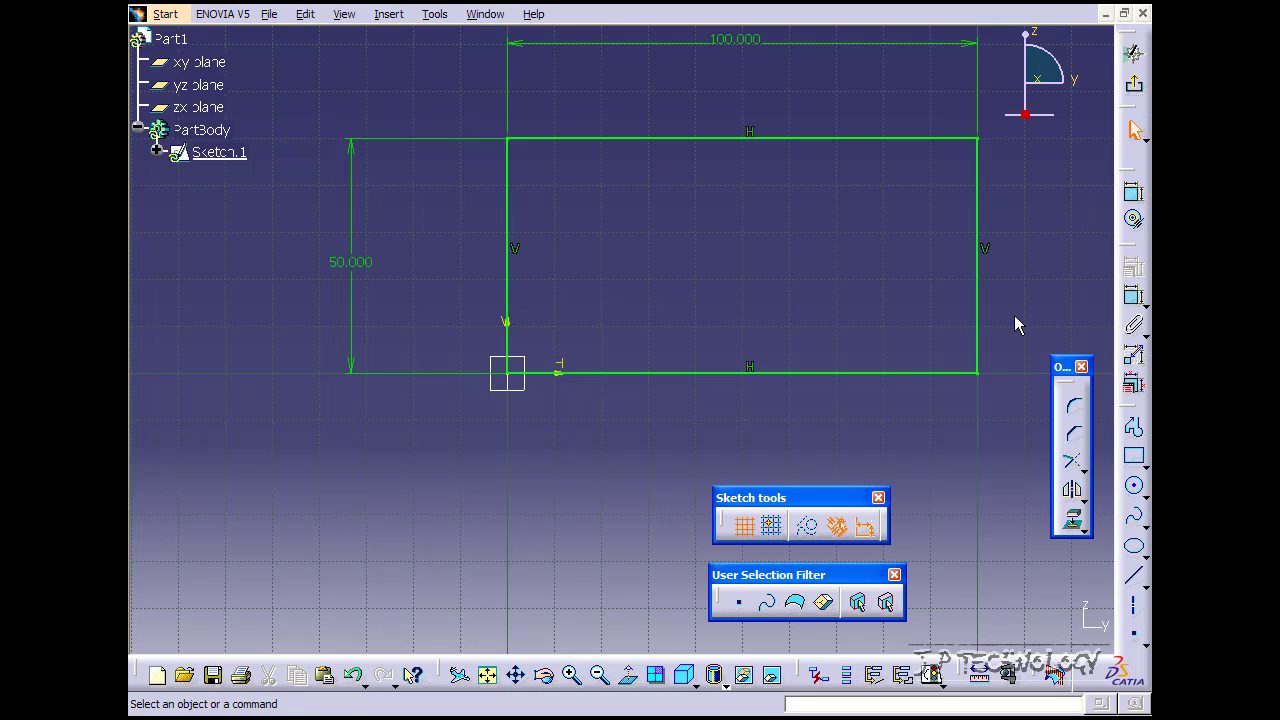
# Dimension the length of the rectangle's bottom edge and delete the duplicate length dimension above the top edge.
pyautogui.click(1134, 194)
pyautogui.click(749, 372)
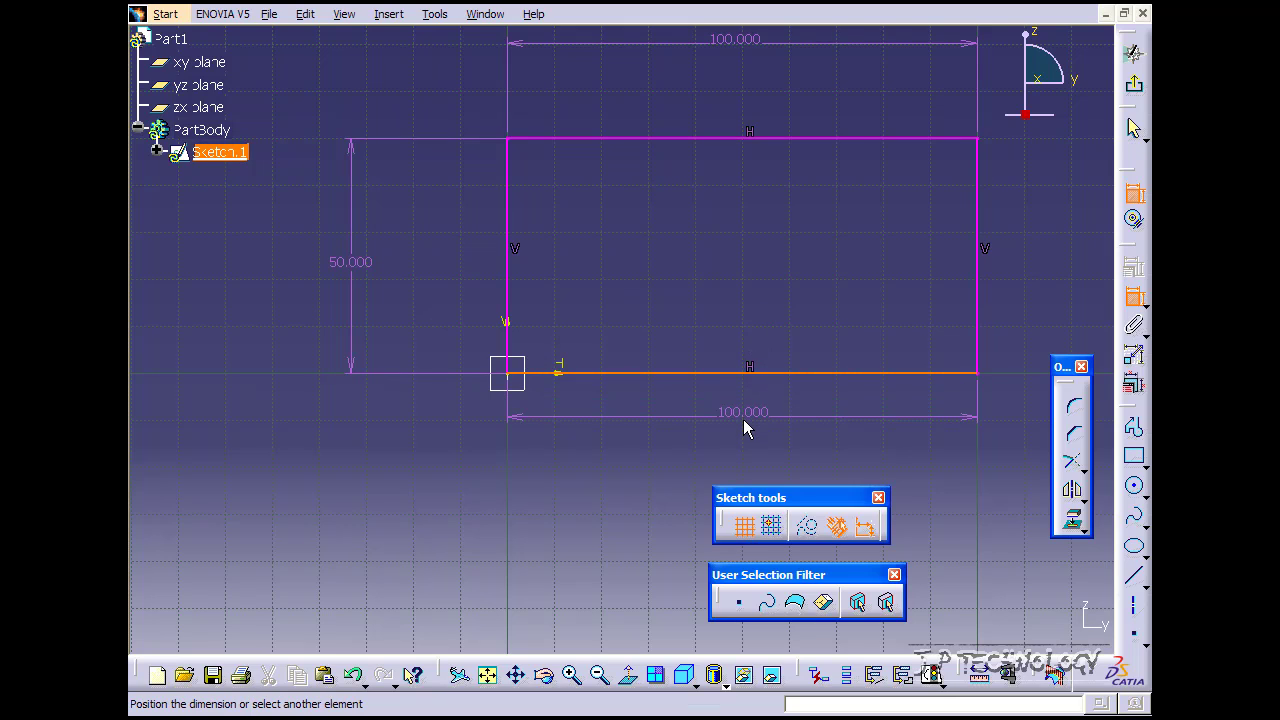
pyautogui.click(744, 427)
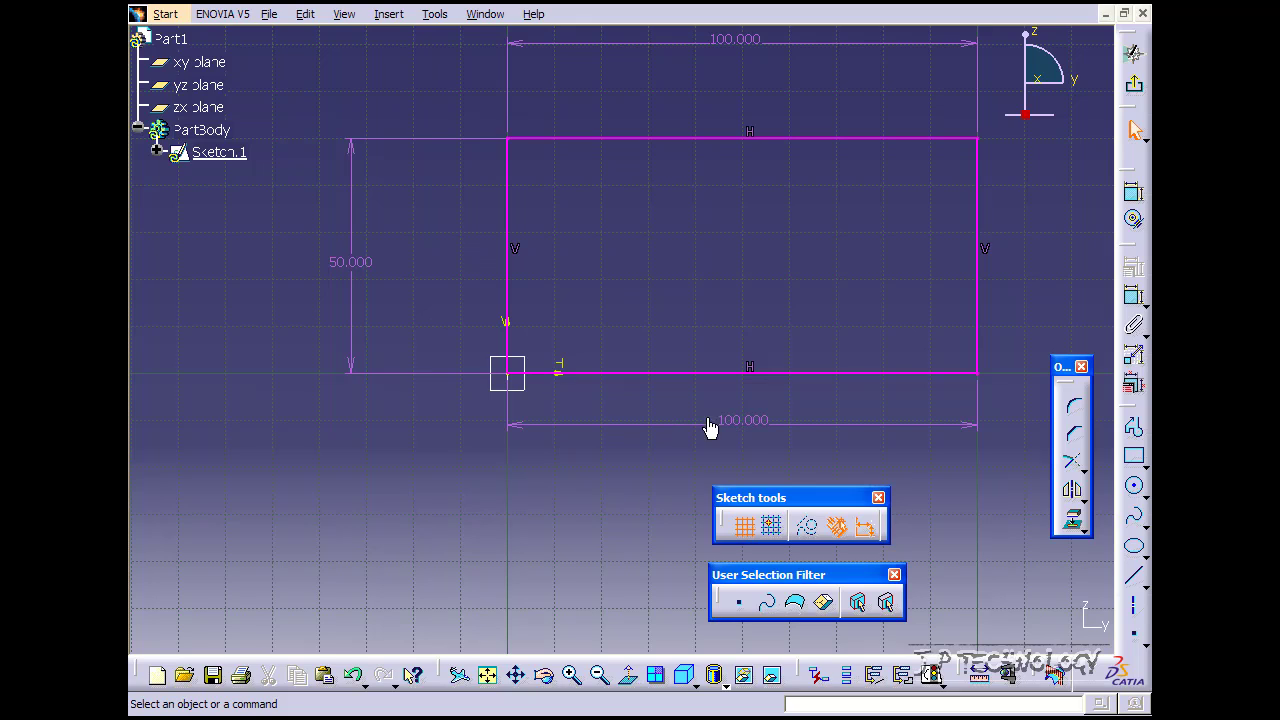
pyautogui.doubleClick(750, 420)
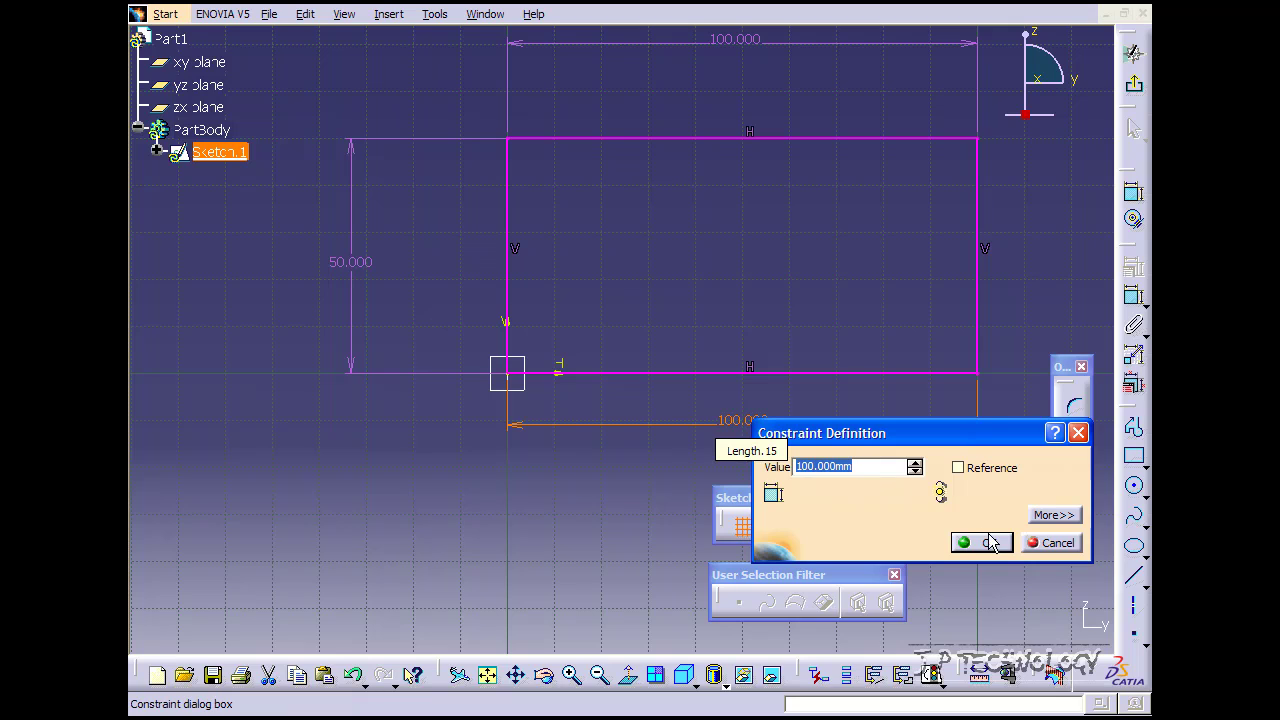
pyautogui.click(1058, 546)
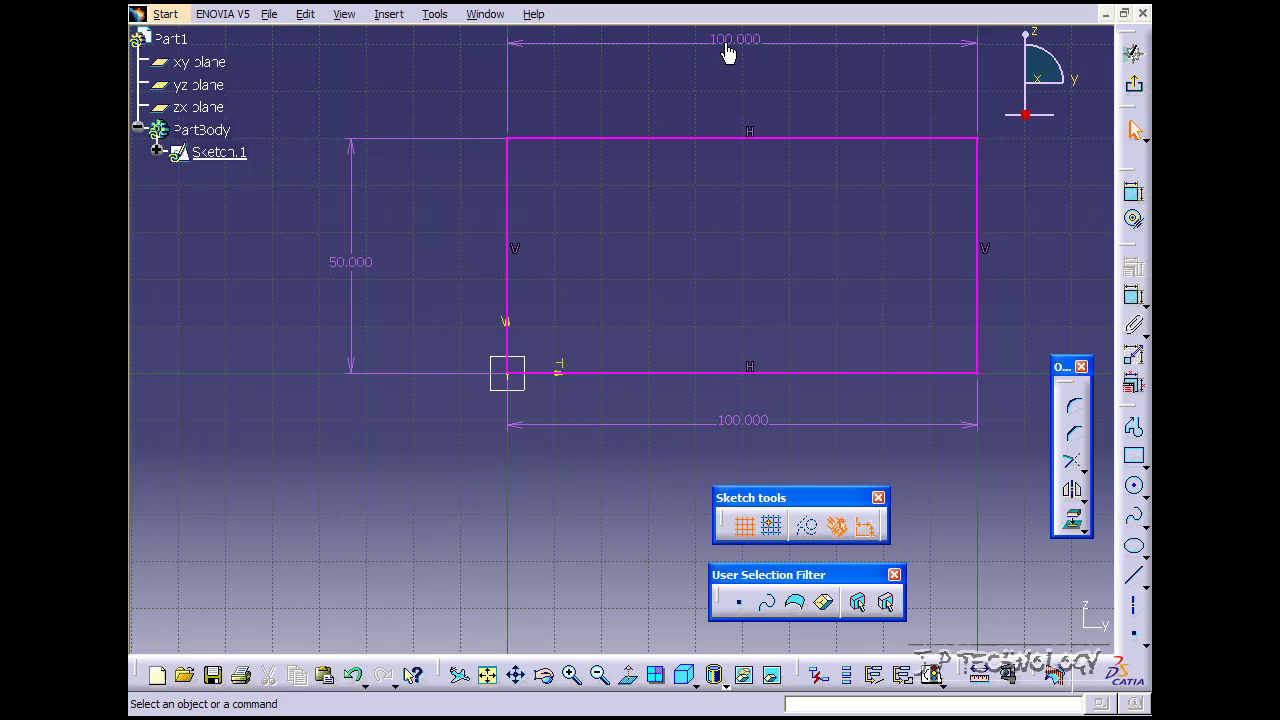
pyautogui.press('Delete')
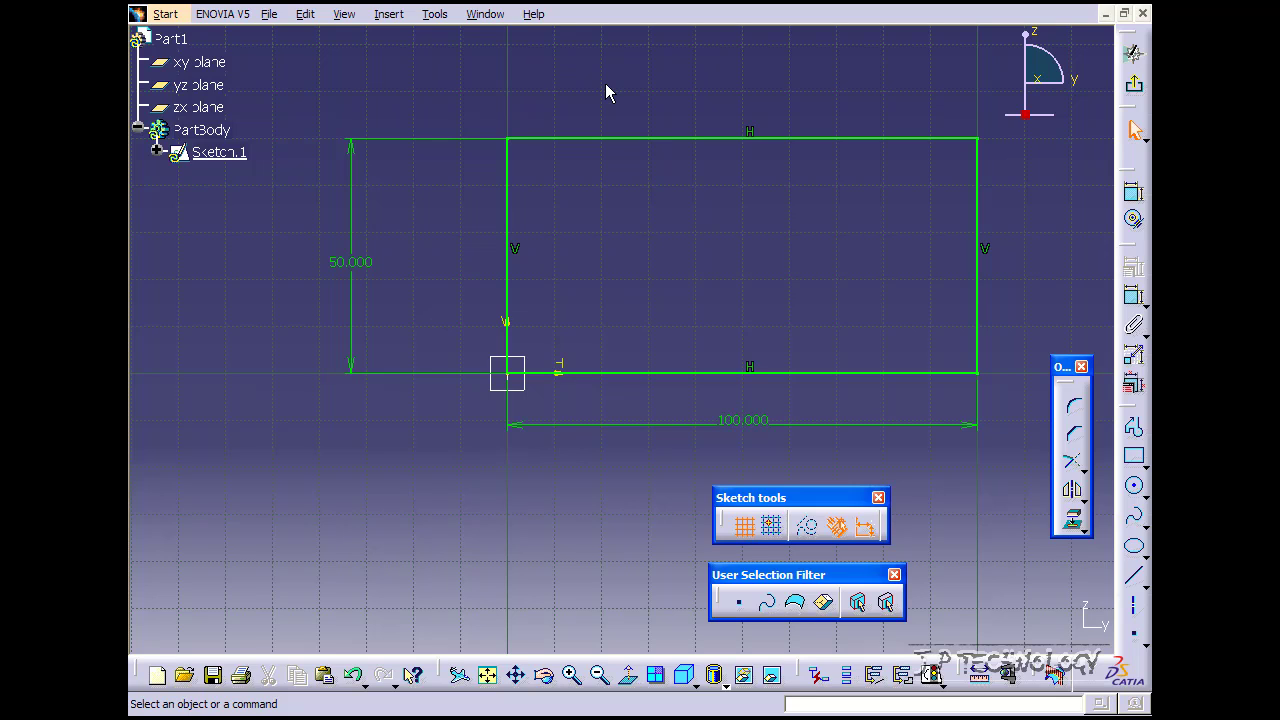
# Draw a separate slanted line about 58.5 mm long beyond the rectangle's right edge, level with its top and bottom edges.
pyautogui.moveTo(698, 209)
pyautogui.mouseDown(button='middle')
pyautogui.moveTo(703, 197)
pyautogui.moveTo(723, 291)
pyautogui.moveTo(631, 271)
pyautogui.moveTo(526, 281)
pyautogui.mouseUp(button='middle')
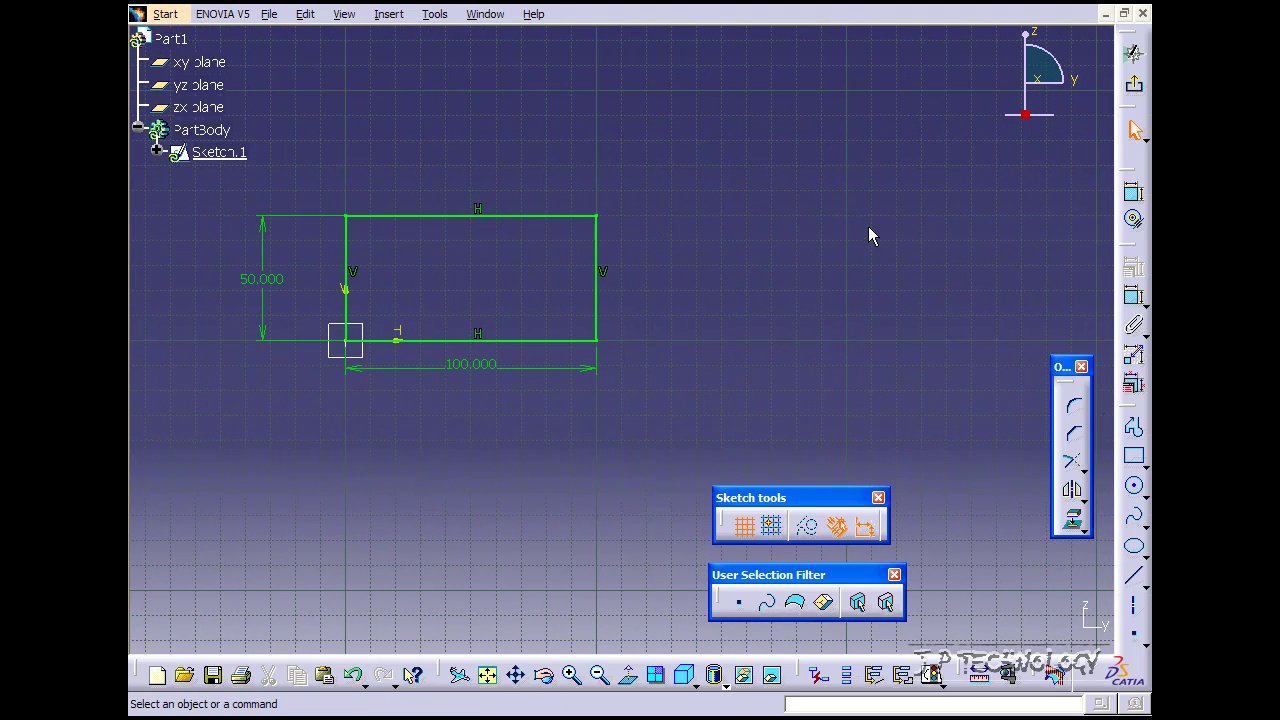
pyautogui.click(1133, 577)
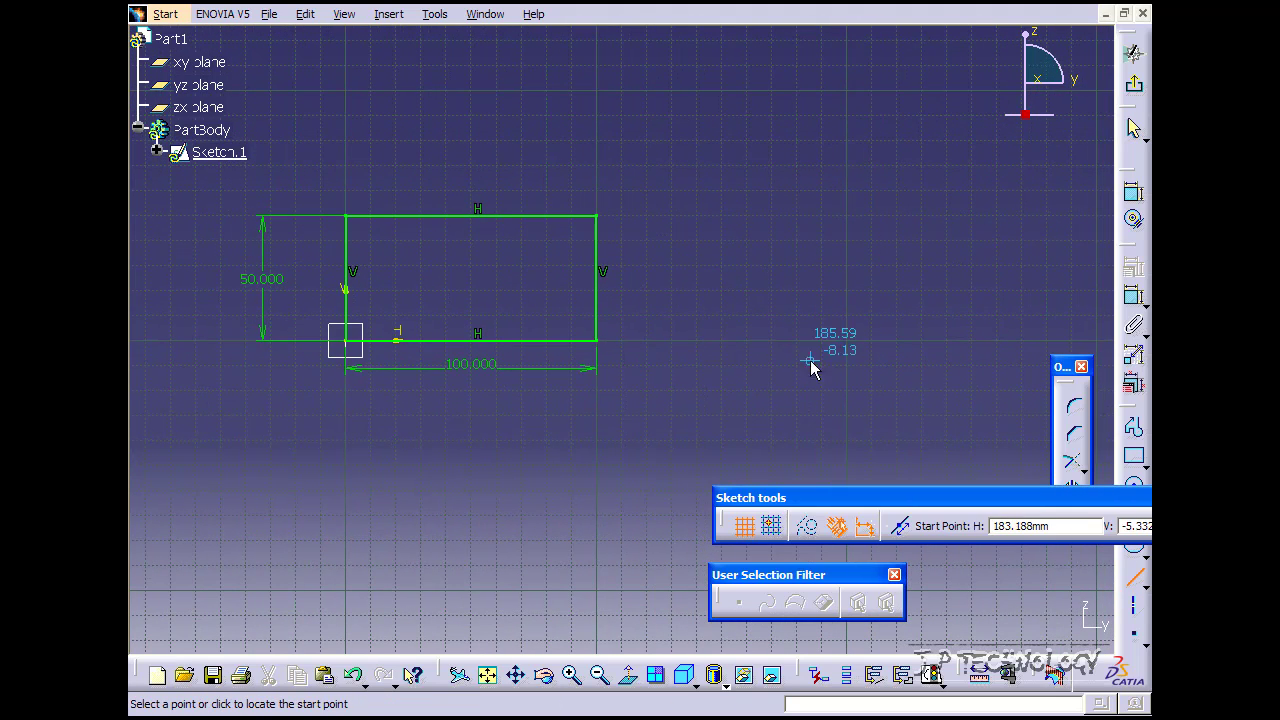
pyautogui.click(746, 216)
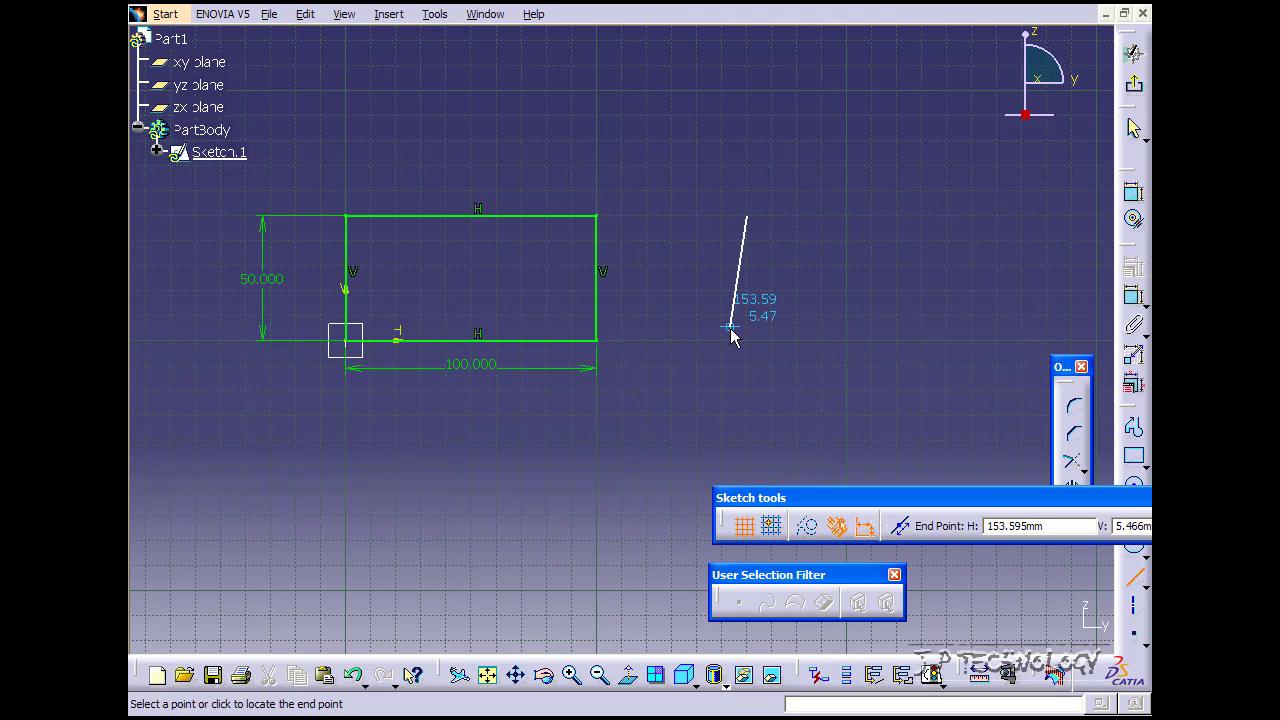
pyautogui.click(822, 340)
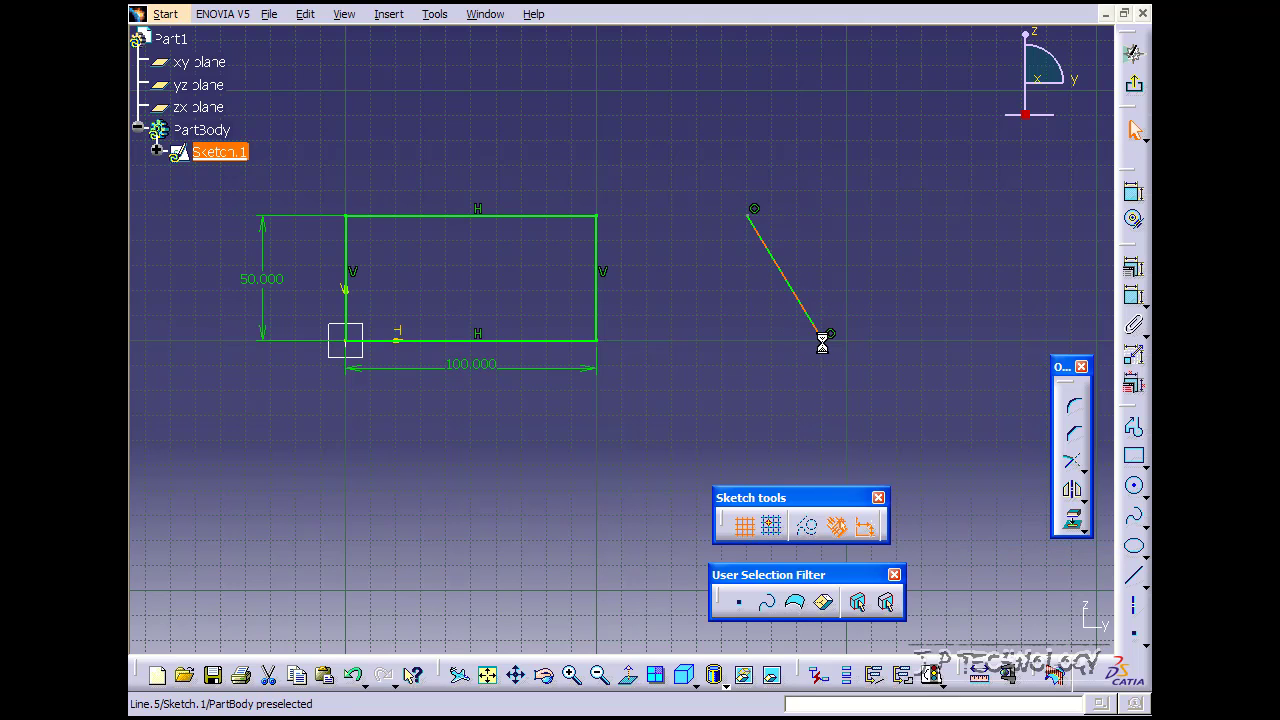
pyautogui.click(932, 292)
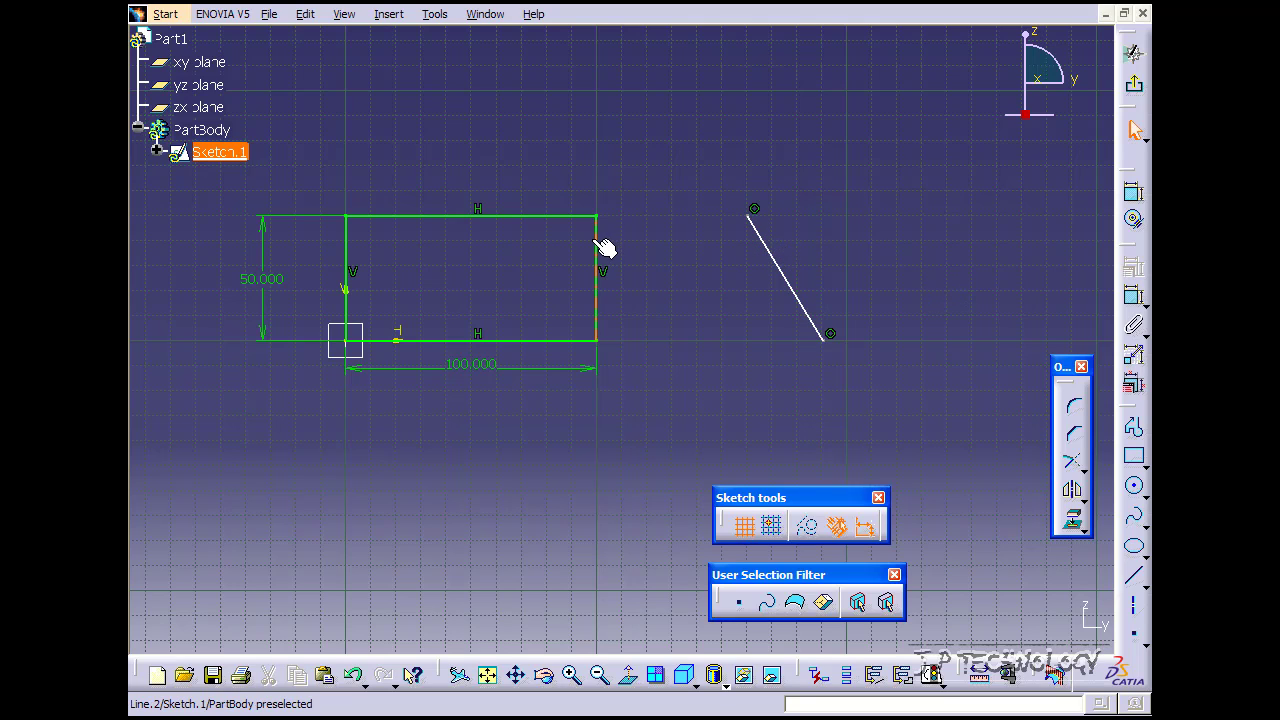
# Constrain the angle between the slanted line and the rectangle's right edge to 15 degrees.
pyautogui.click(1136, 200)
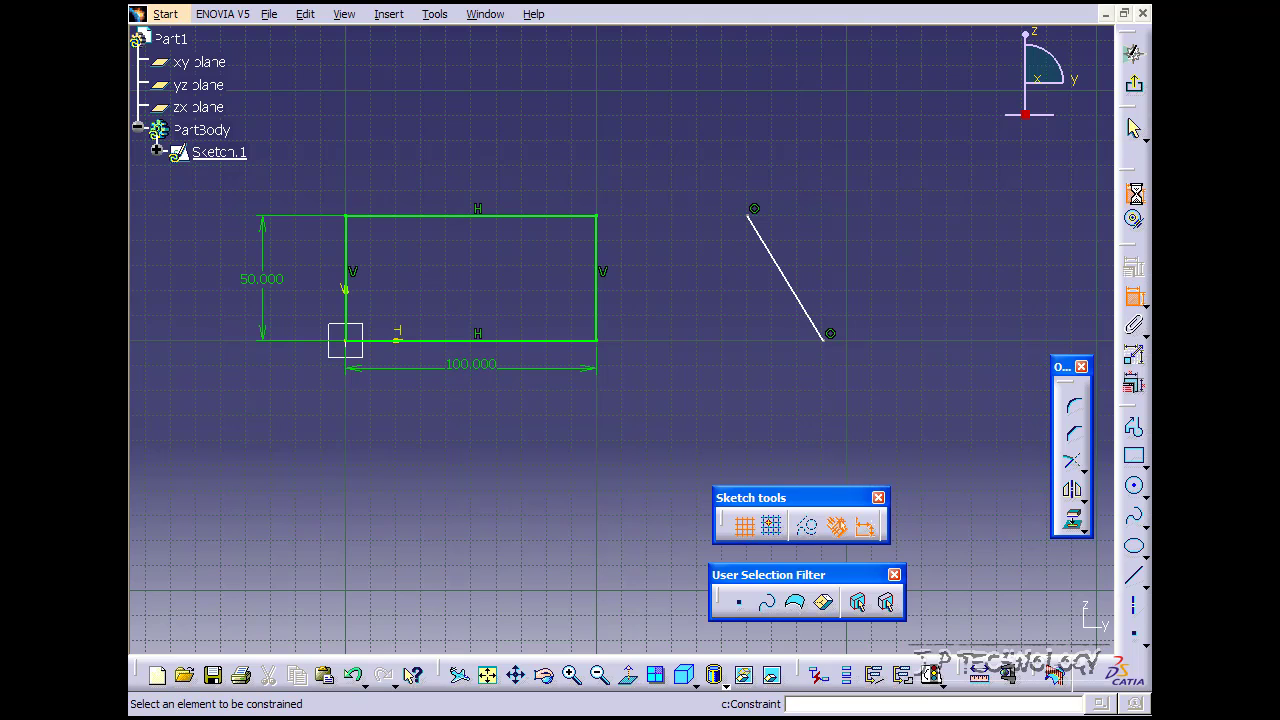
pyautogui.click(804, 291)
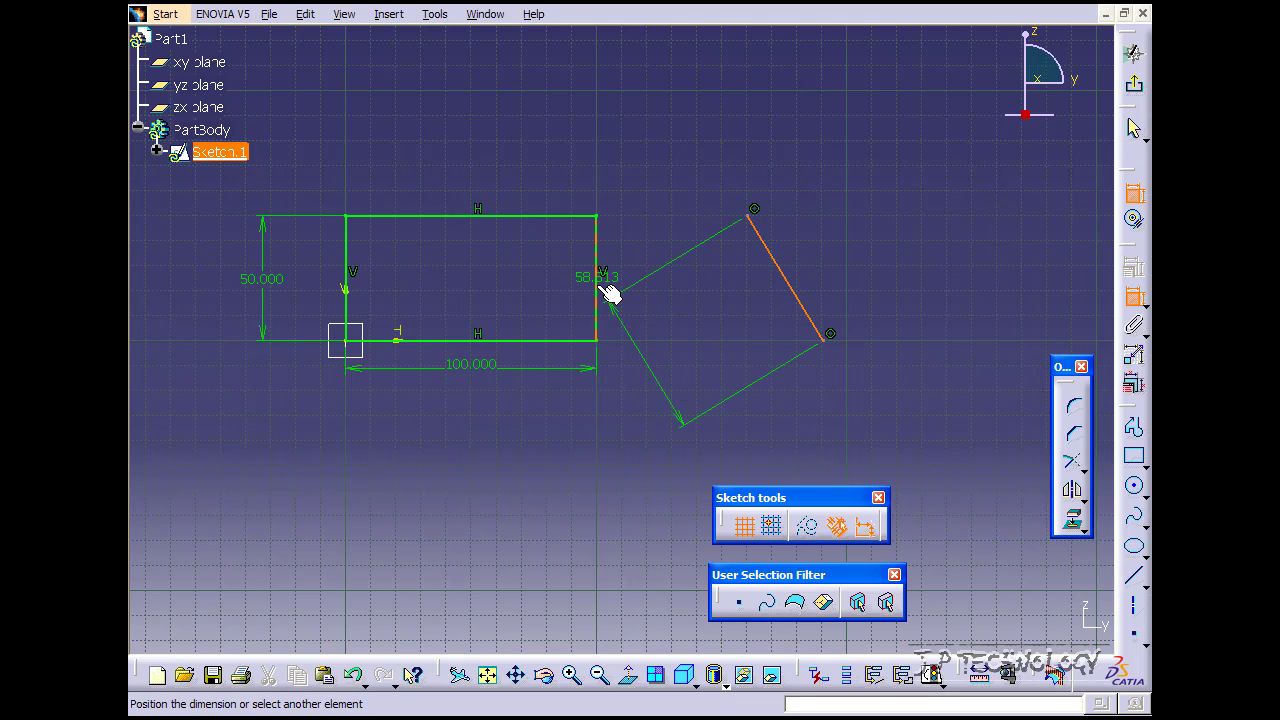
pyautogui.click(599, 288)
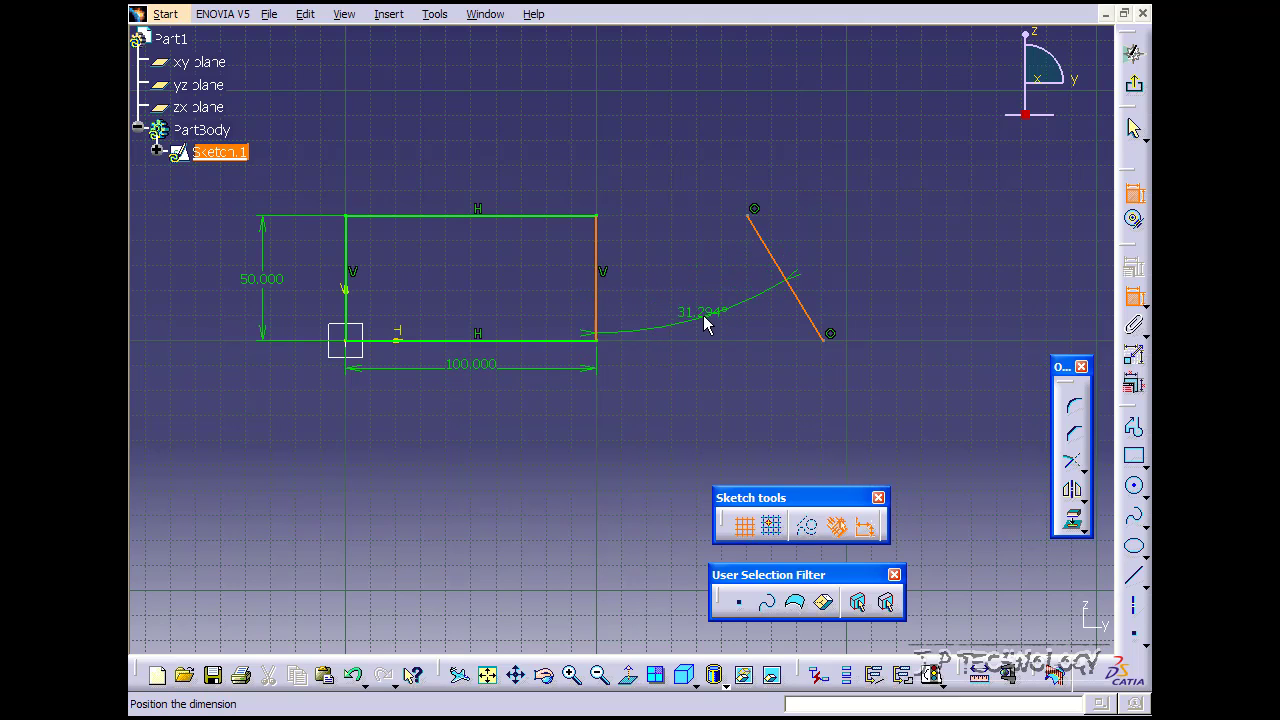
pyautogui.click(701, 306)
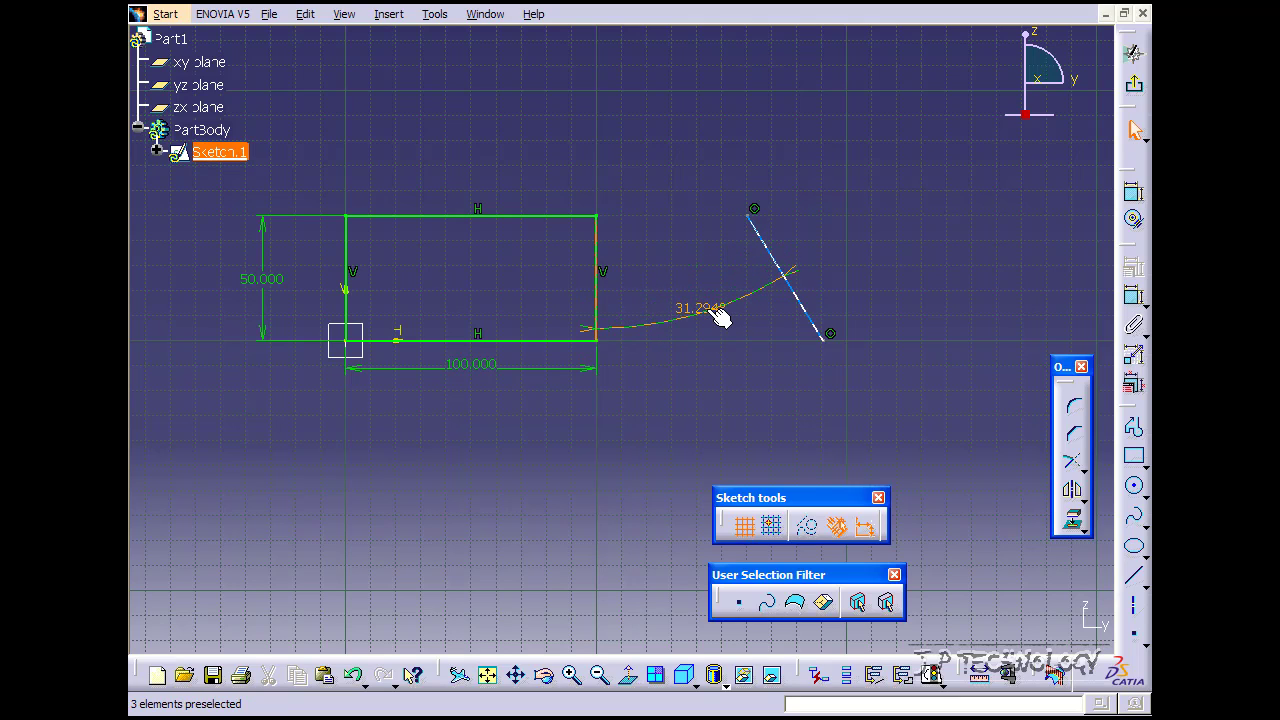
pyautogui.doubleClick(713, 314)
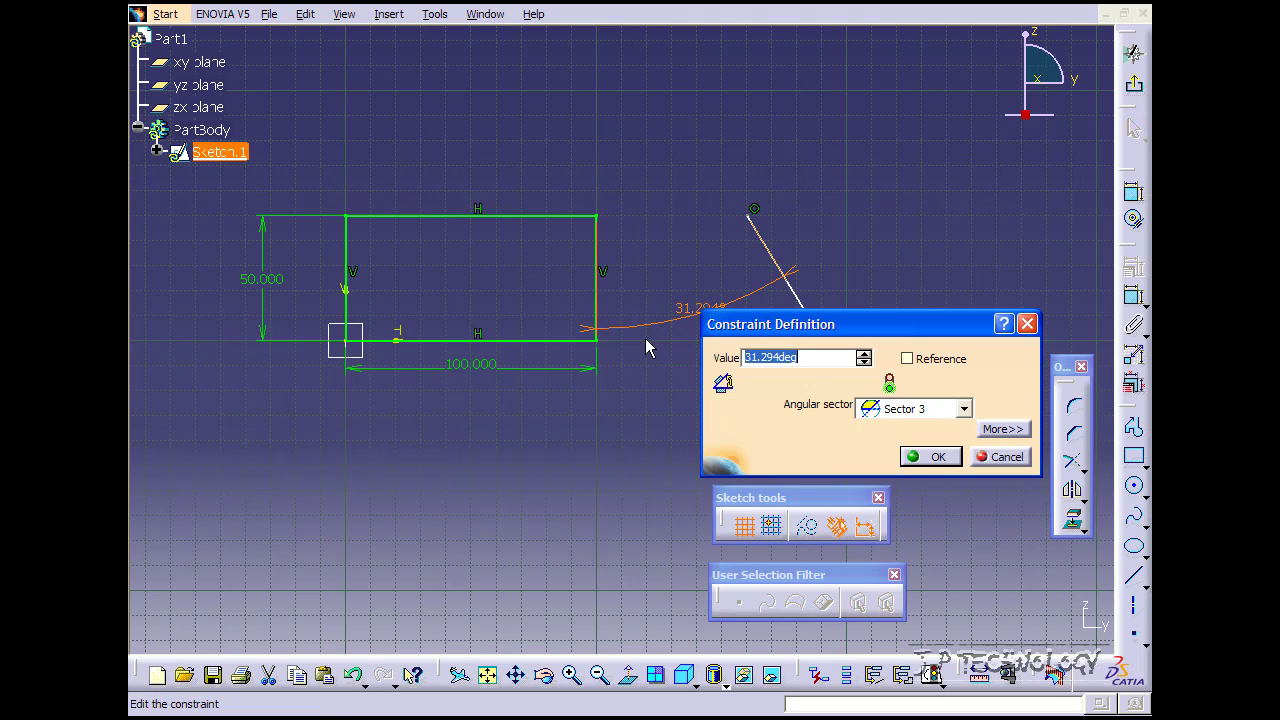
pyautogui.write('15')
pyautogui.click(936, 456)
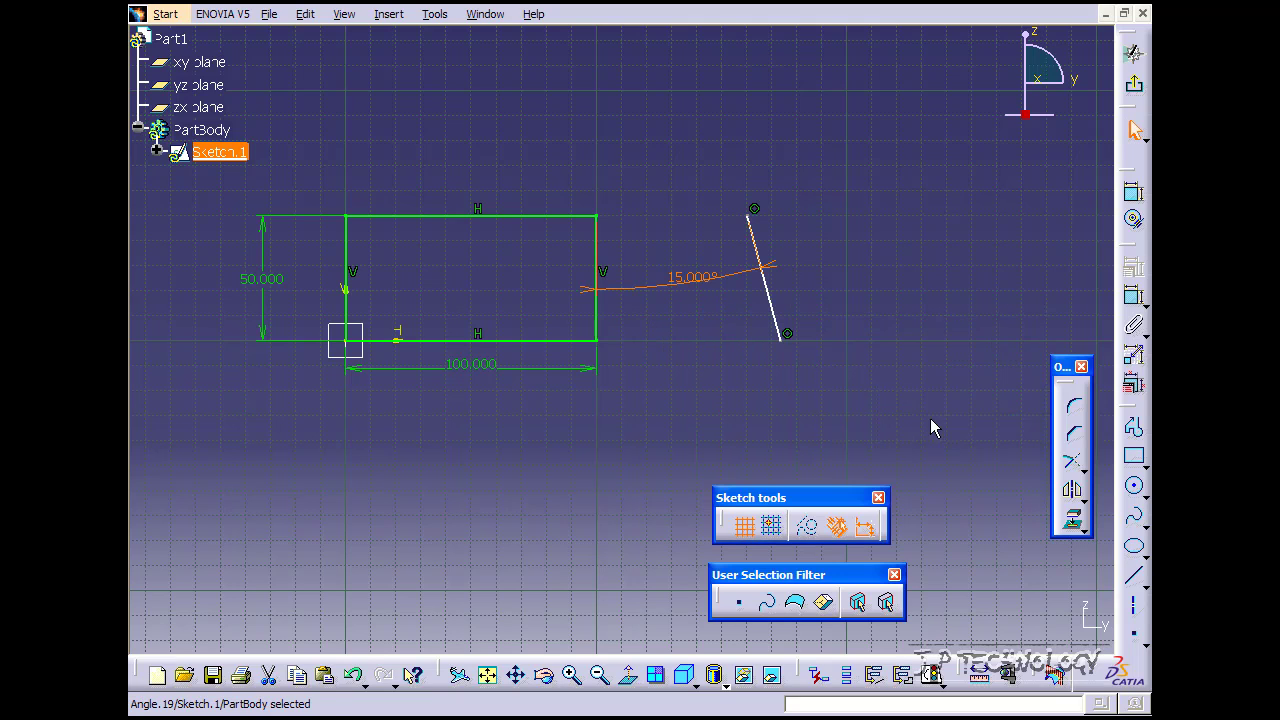
pyautogui.click(848, 404)
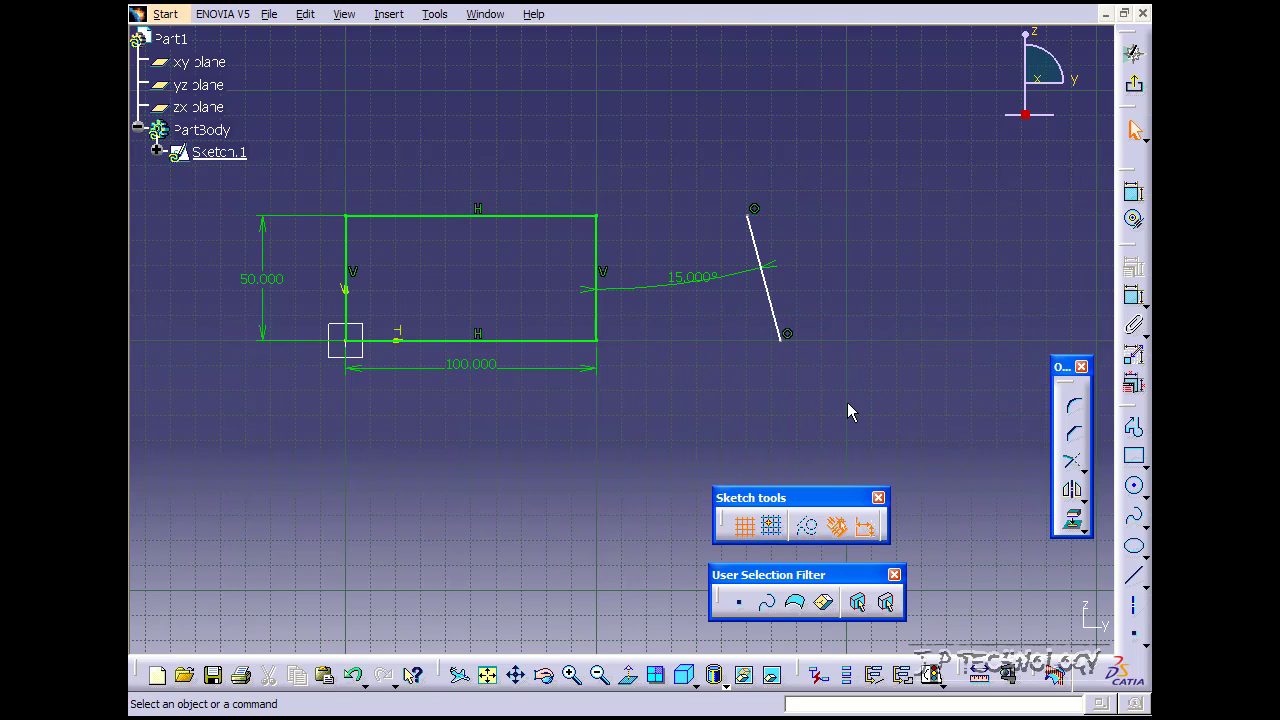
# Set the angle constraint between the rectangle's right edge and the slanted line to 70 degrees.
pyautogui.doubleClick(680, 276)
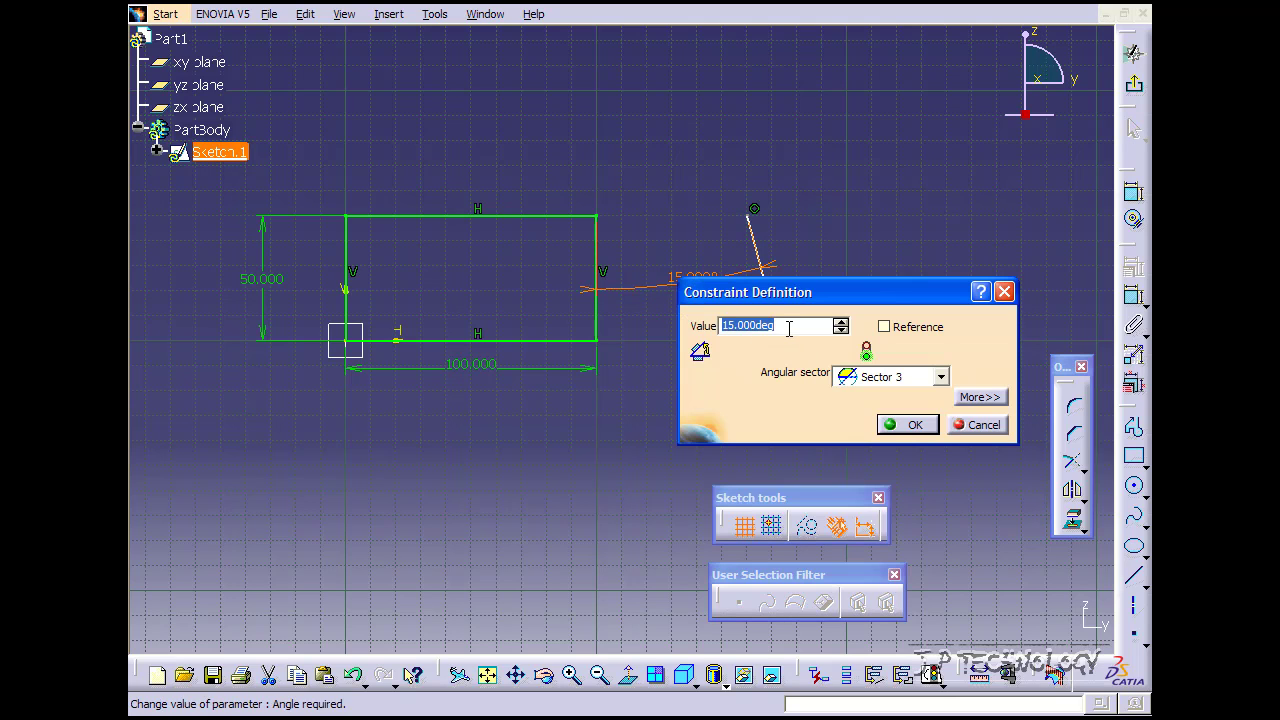
pyautogui.write('70')
pyautogui.press('Return')
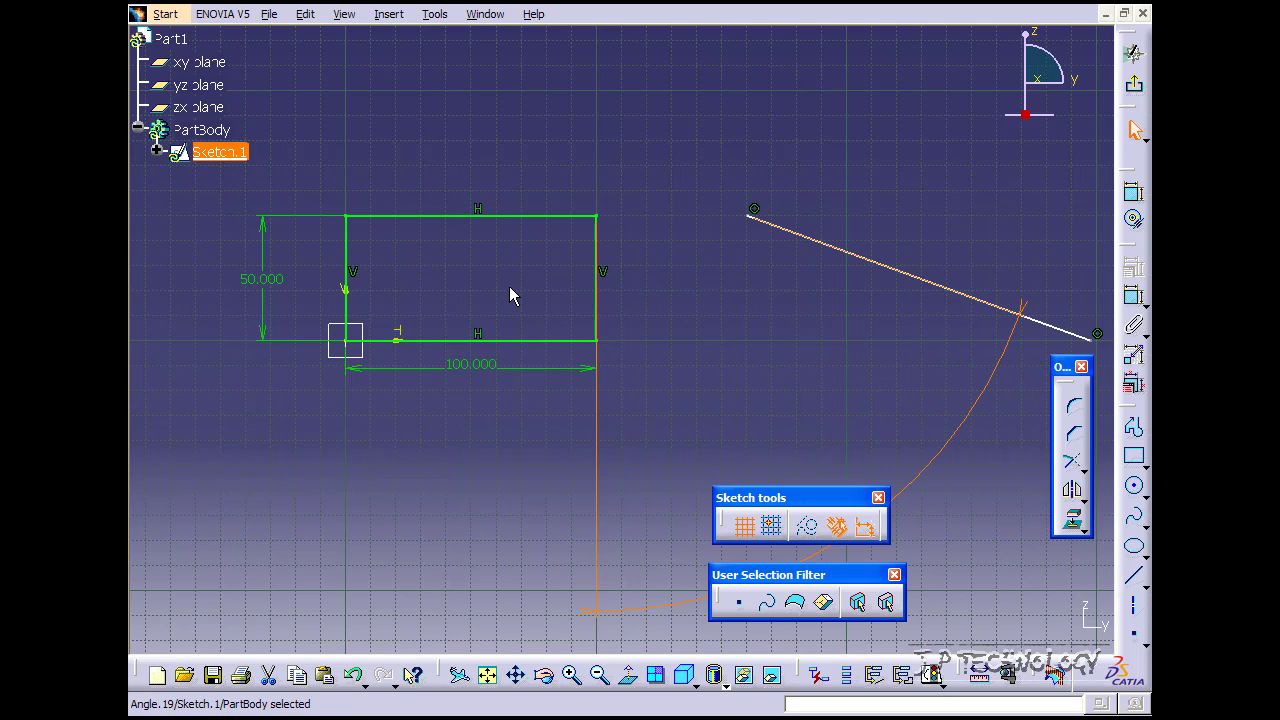
# Try angular sectors 1 and 2 for the angle constraint, returning it to Sector 3.
pyautogui.moveTo(838, 368)
pyautogui.mouseDown(button='middle')
pyautogui.moveTo(837, 394)
pyautogui.moveTo(786, 291)
pyautogui.moveTo(780, 300)
pyautogui.mouseUp(button='middle')
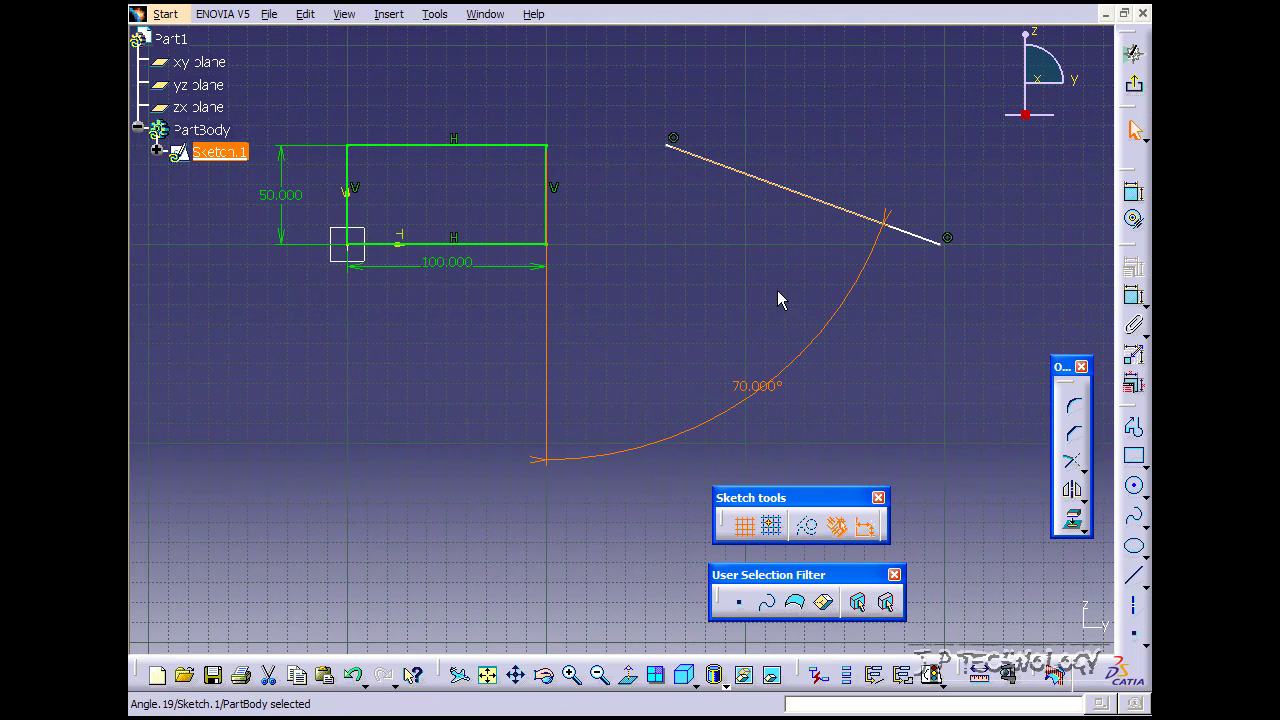
pyautogui.doubleClick(753, 385)
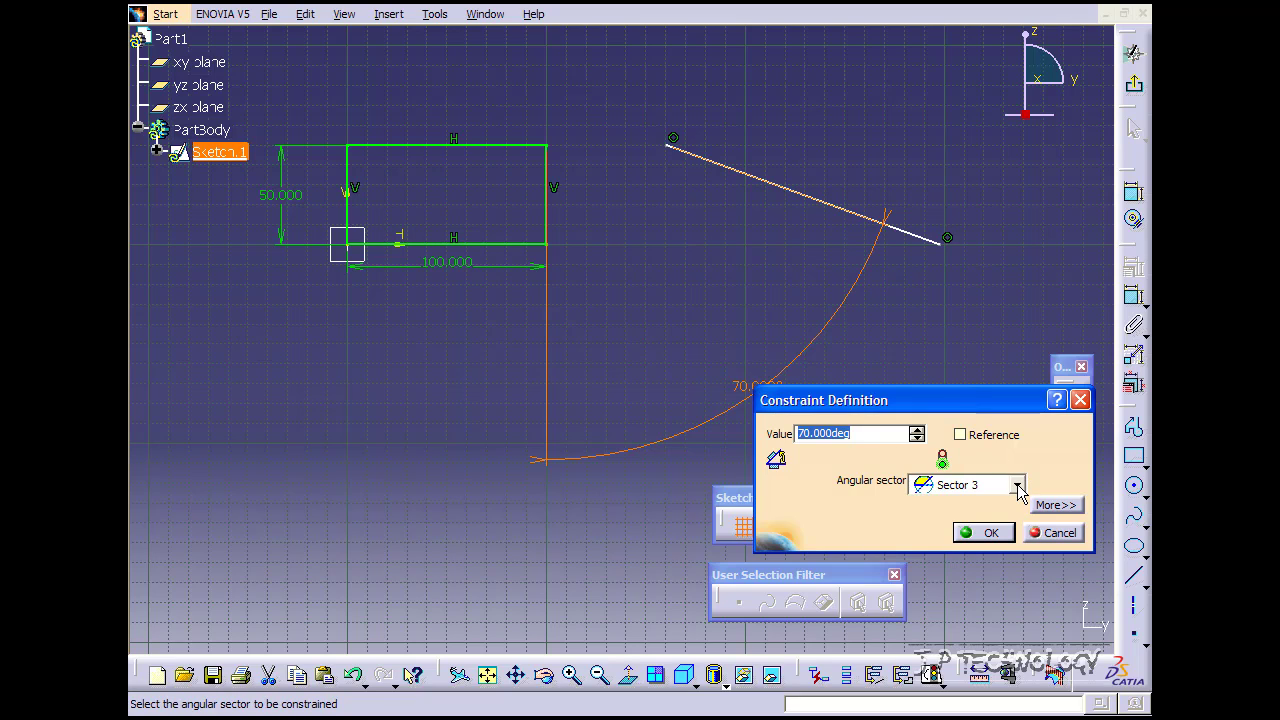
pyautogui.click(1017, 486)
pyautogui.click(957, 508)
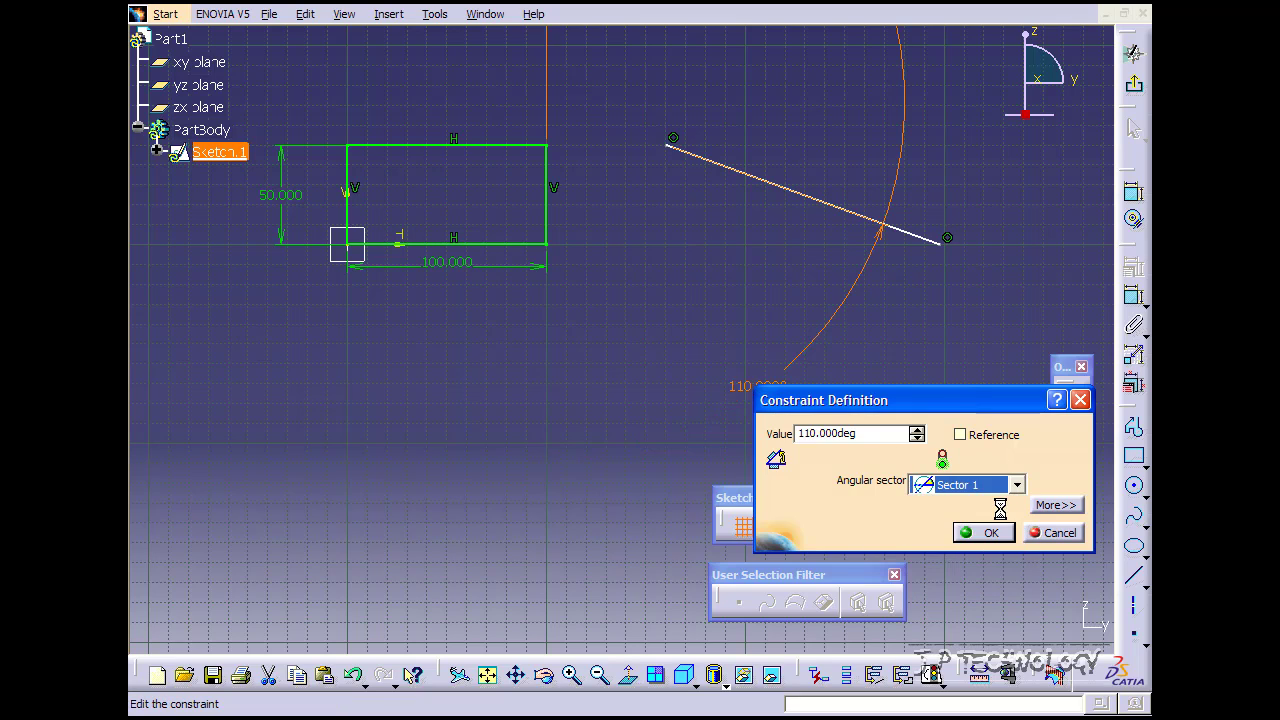
pyautogui.click(1017, 485)
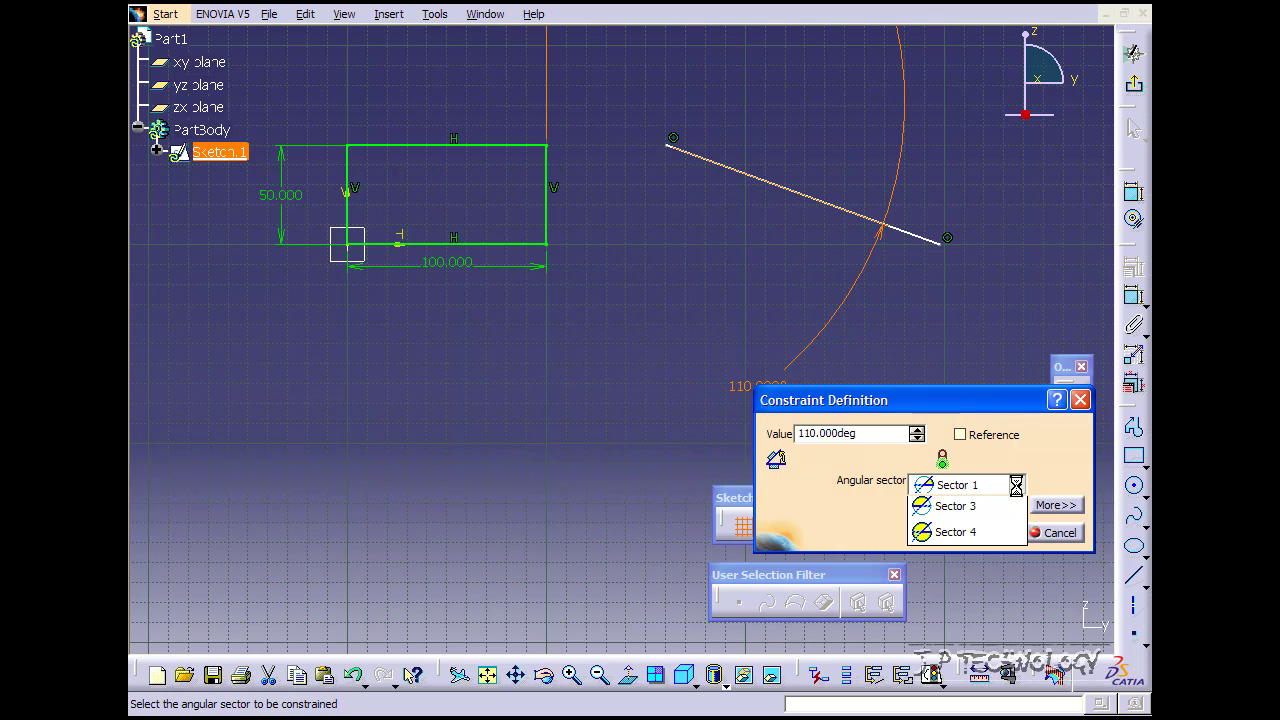
pyautogui.click(1000, 536)
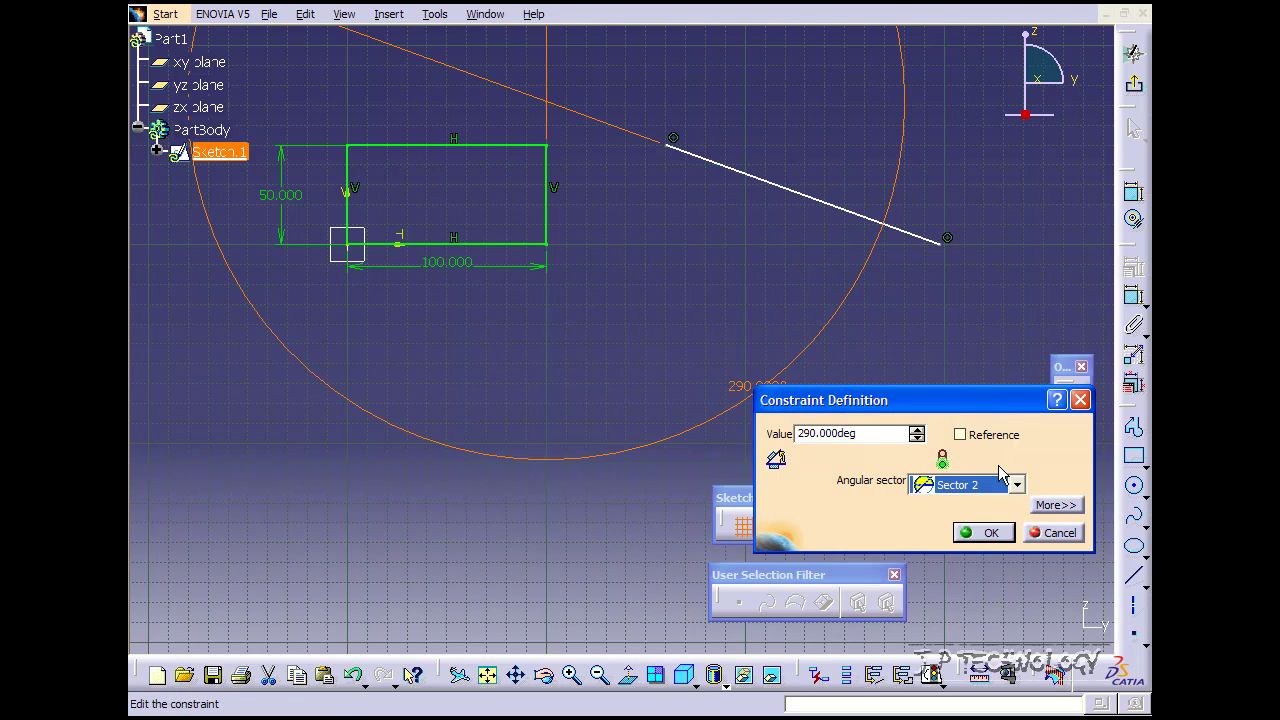
pyautogui.click(1017, 486)
pyautogui.click(988, 560)
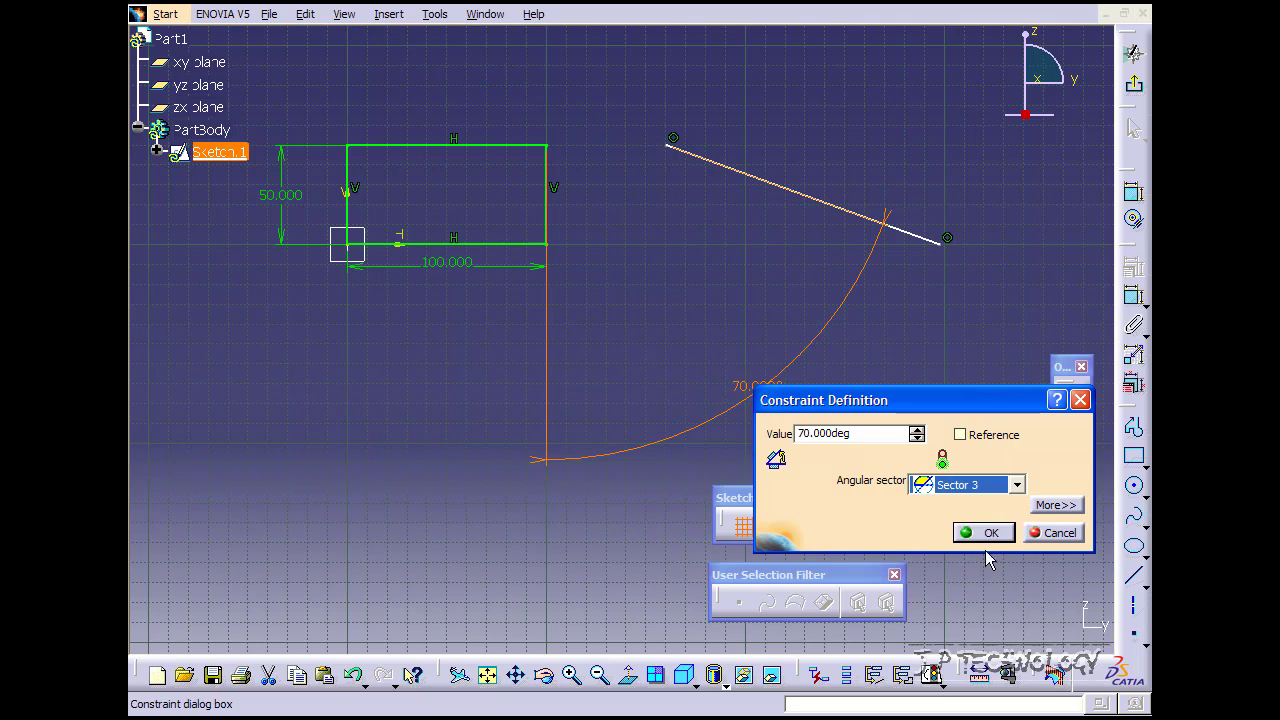
# Try angular Sector 4 for the angle constraint, then restore Sector 3 and accept the constraint definition.
pyautogui.click(1017, 485)
pyautogui.click(997, 594)
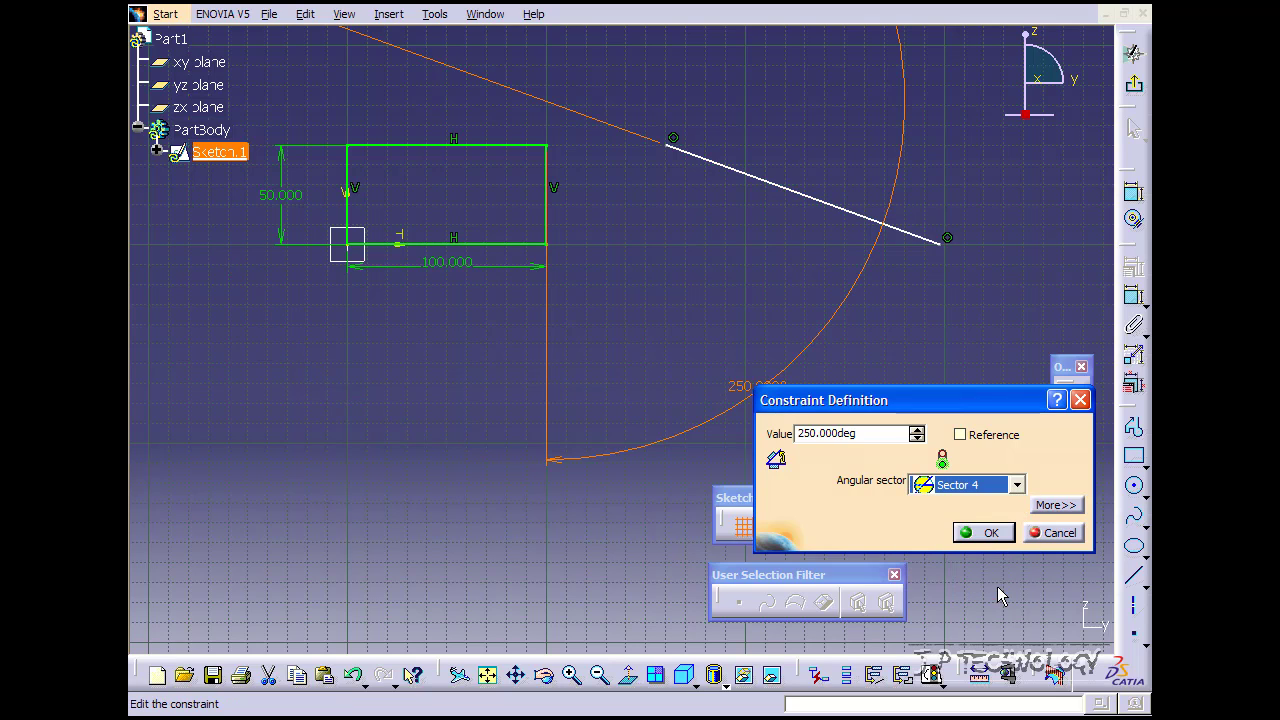
pyautogui.click(995, 486)
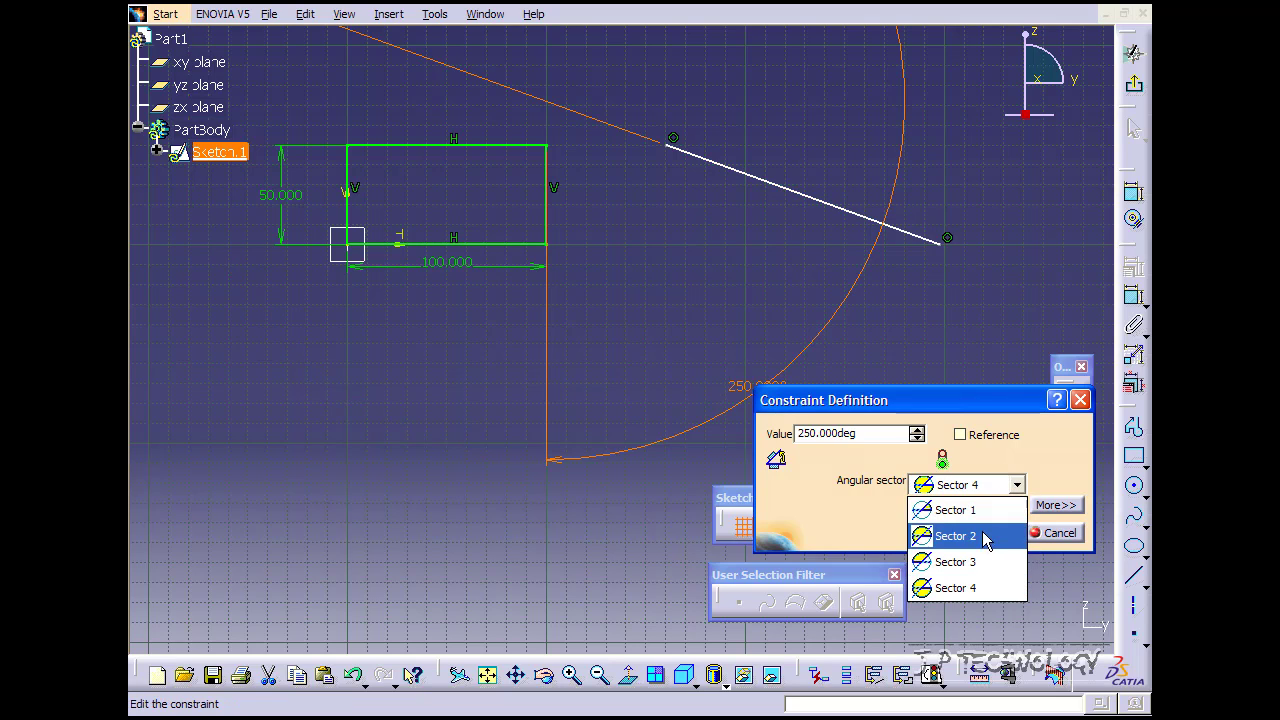
pyautogui.click(978, 561)
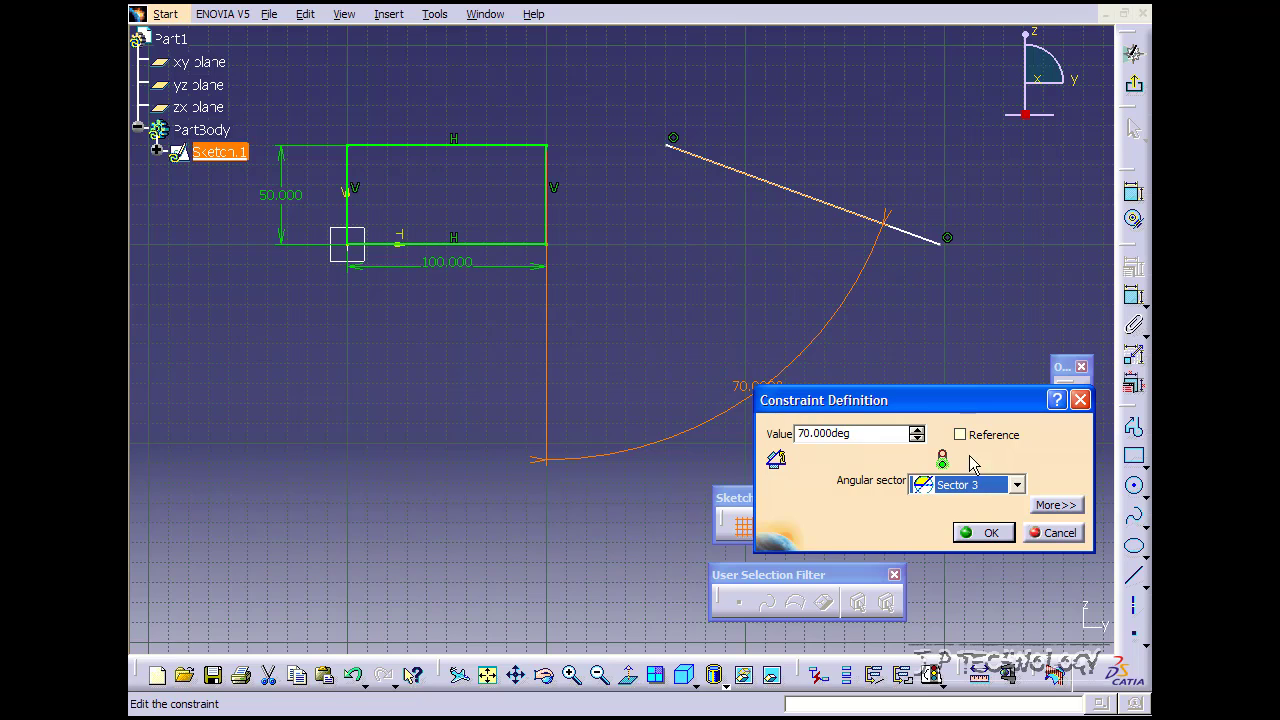
pyautogui.click(1017, 485)
pyautogui.click(1018, 487)
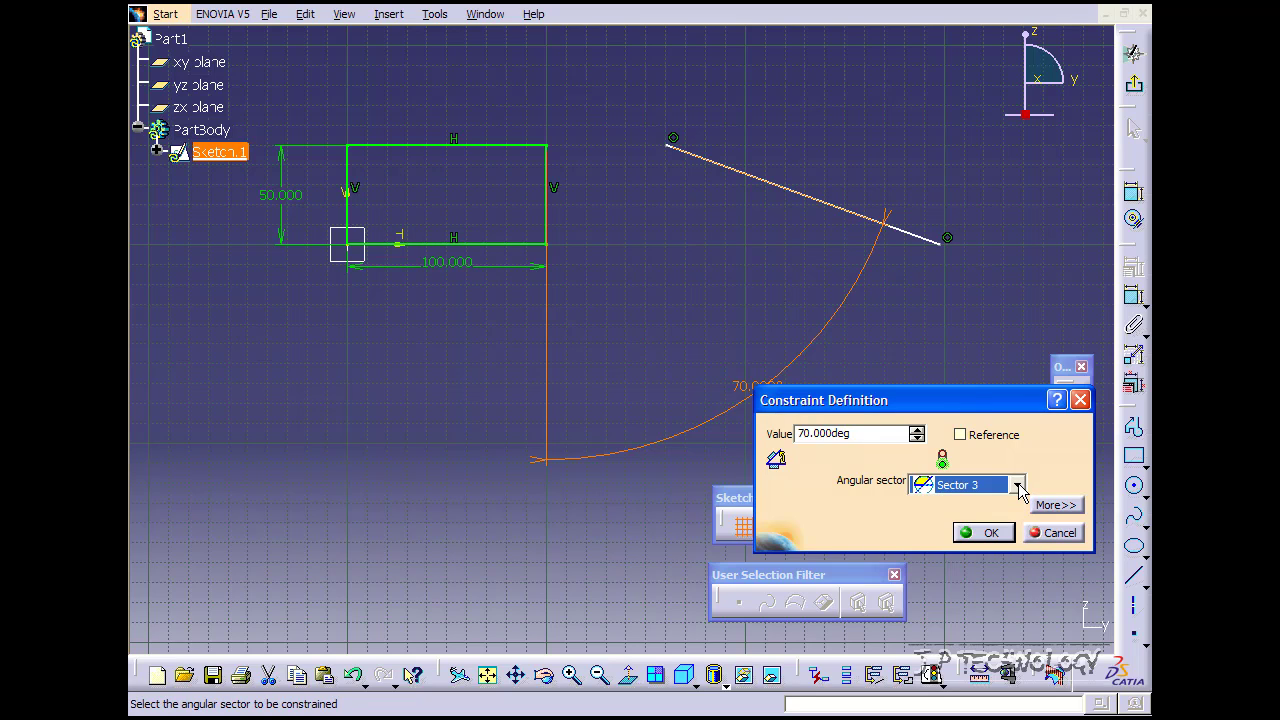
pyautogui.click(978, 531)
pyautogui.click(895, 415)
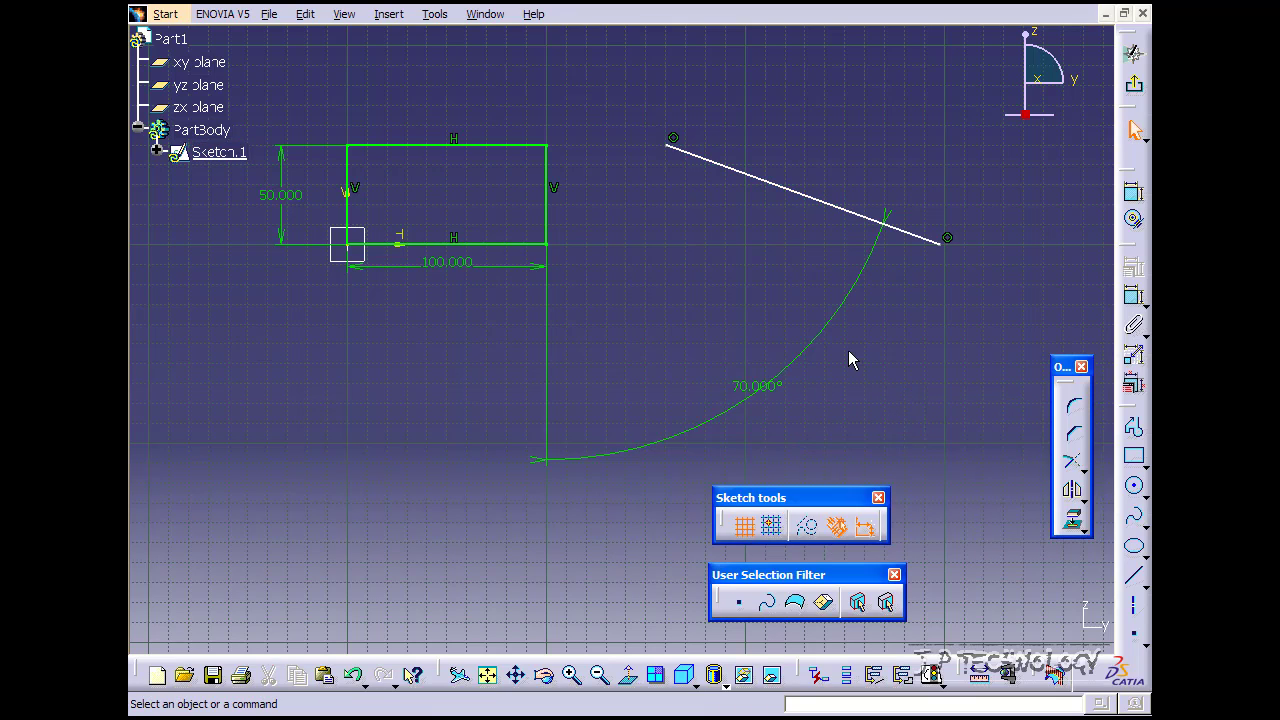
# Delete the rectangle's right edge and draw a horizontal line joining the slanted line's upper end to the top edge's open end.
pyautogui.click(546, 198)
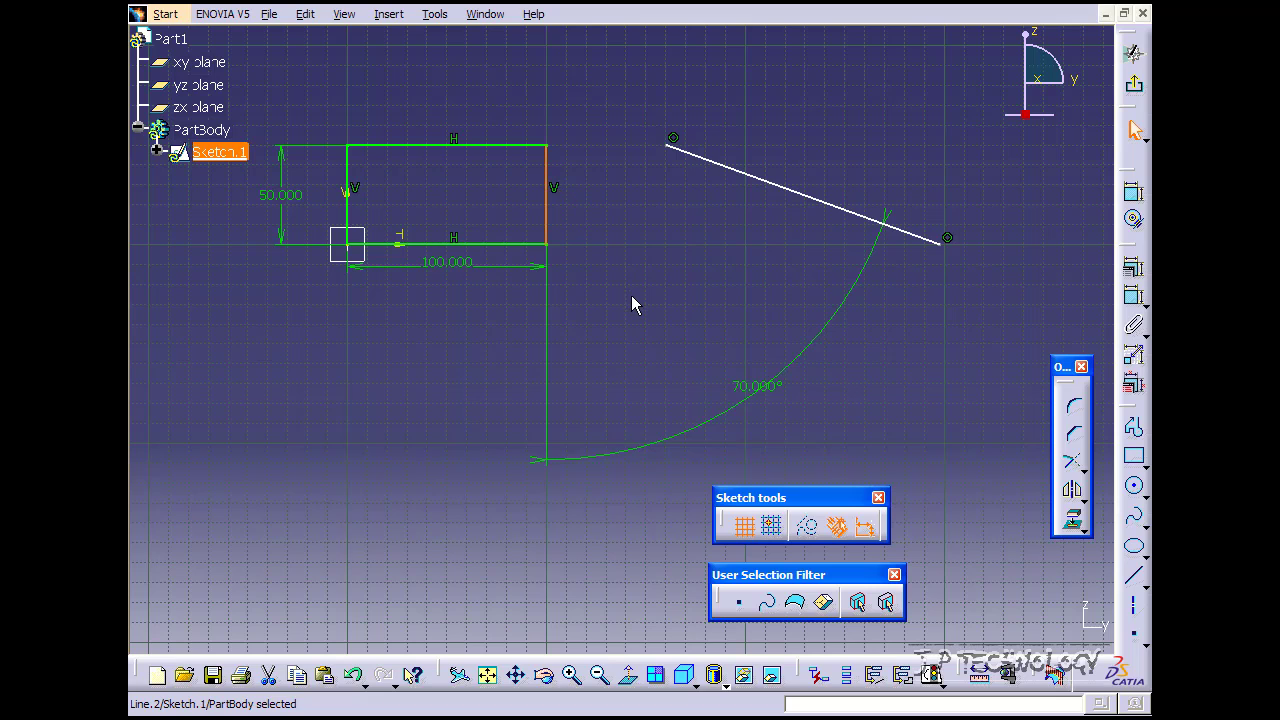
pyautogui.press('Delete')
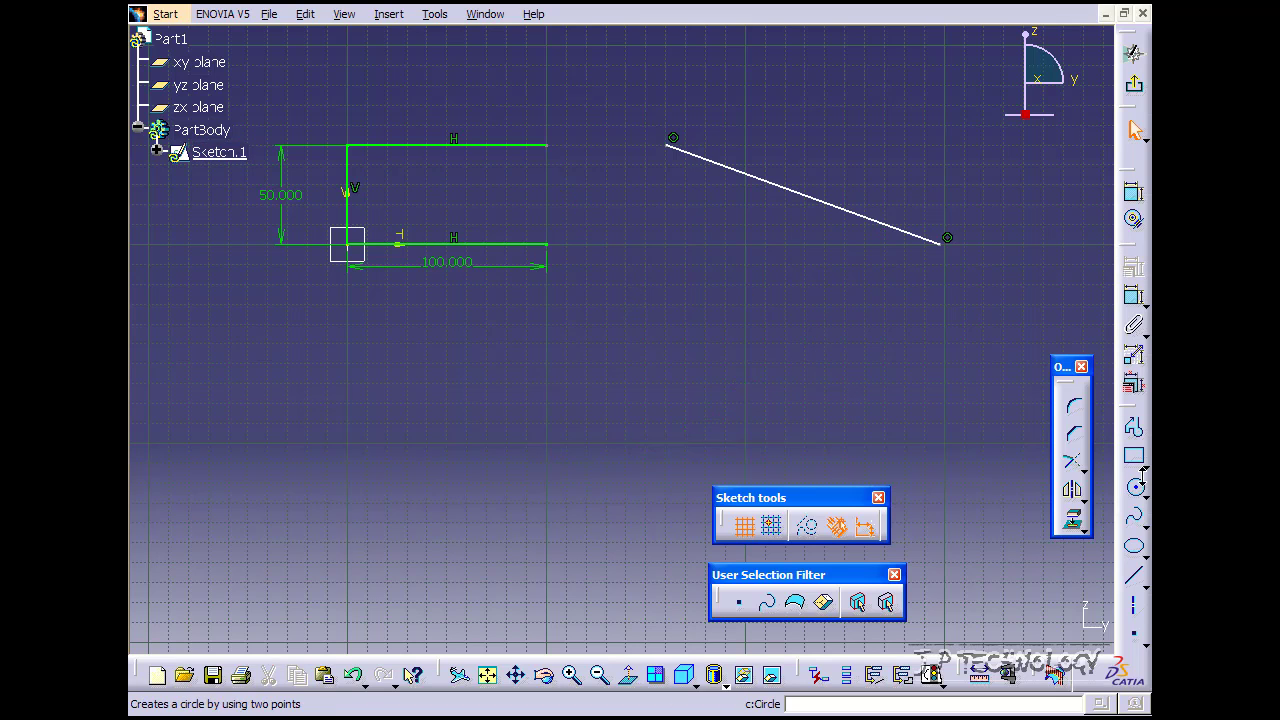
pyautogui.click(1133, 575)
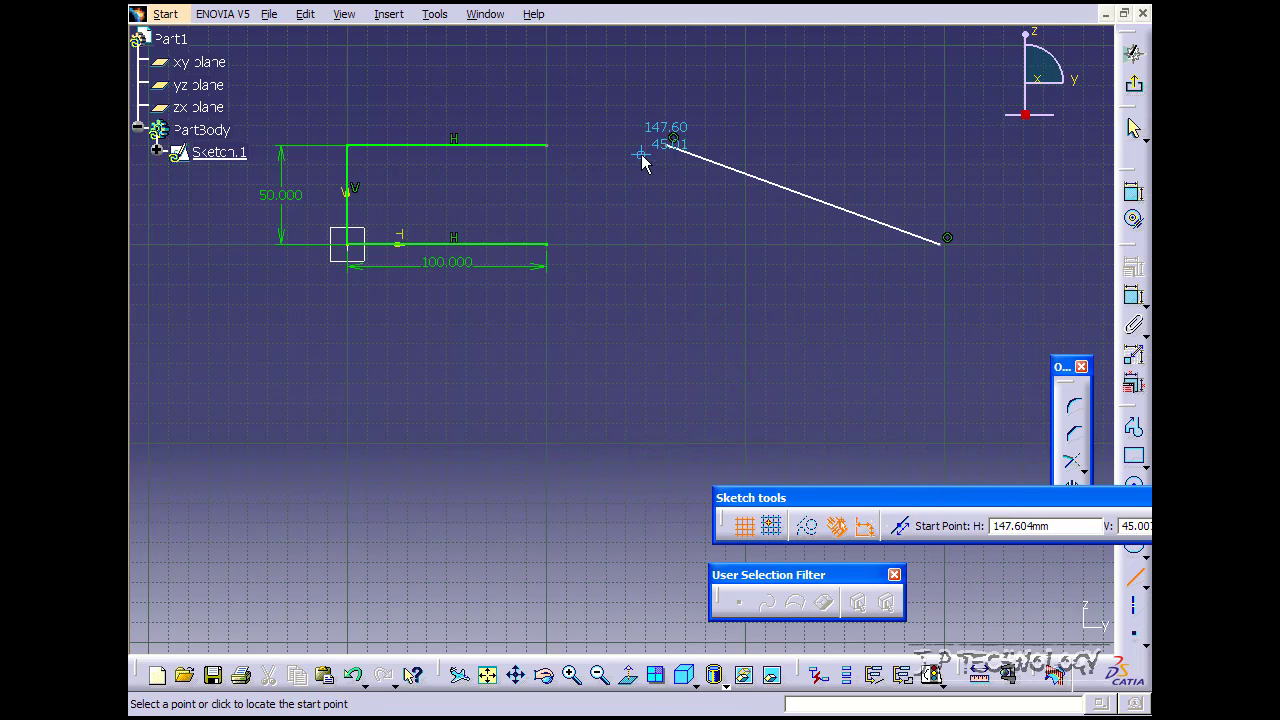
pyautogui.click(668, 144)
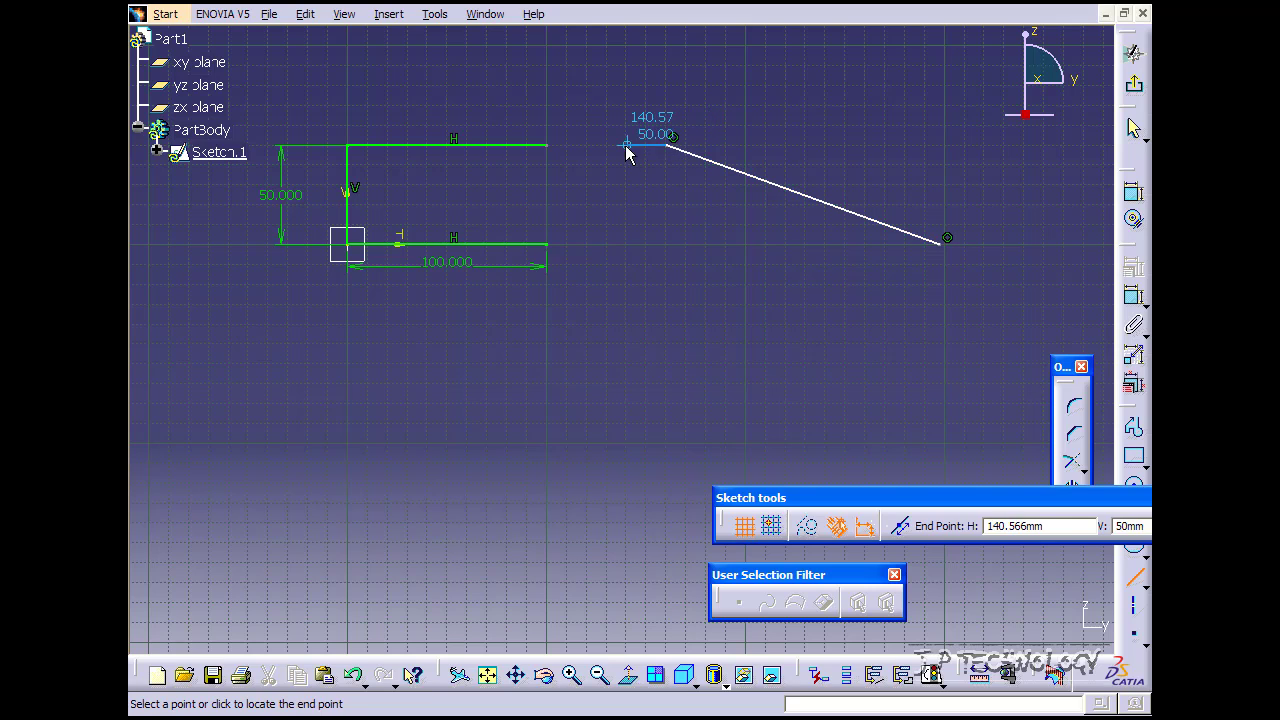
pyautogui.click(545, 145)
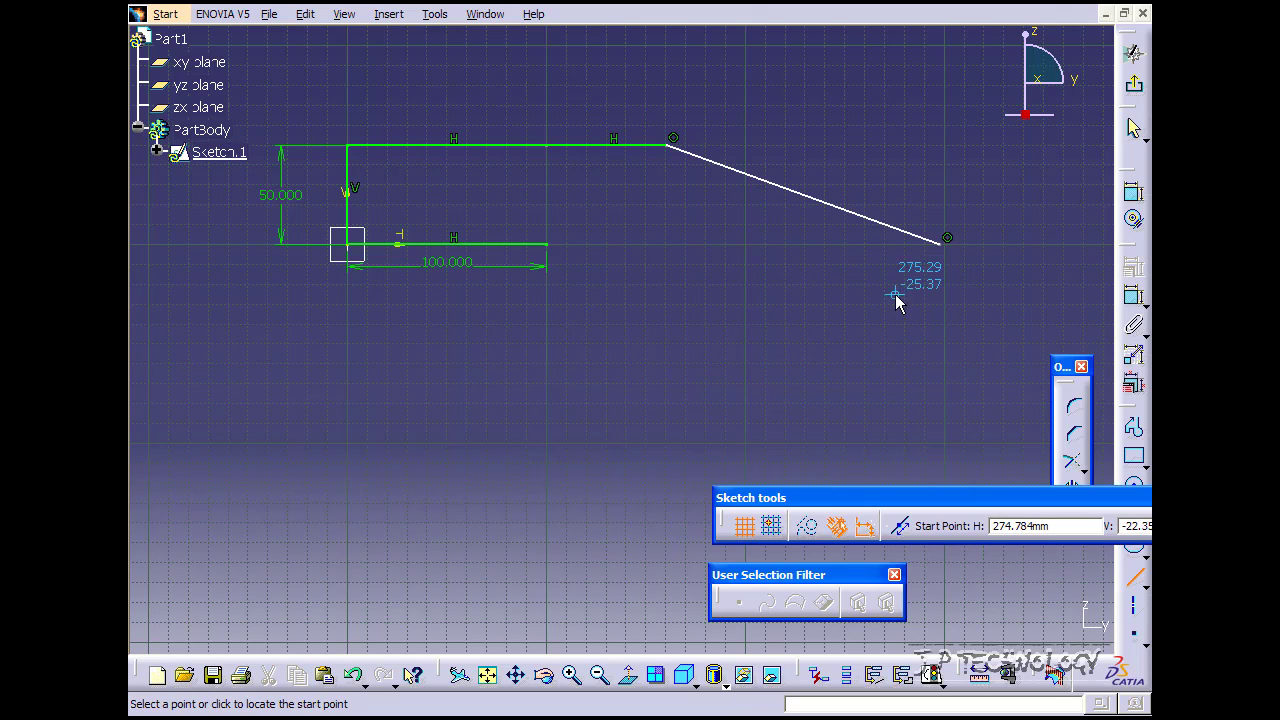
# Draw a horizontal line from the slanted line's lower end to the bottom edge's open end, and exit the sketch.
pyautogui.click(941, 243)
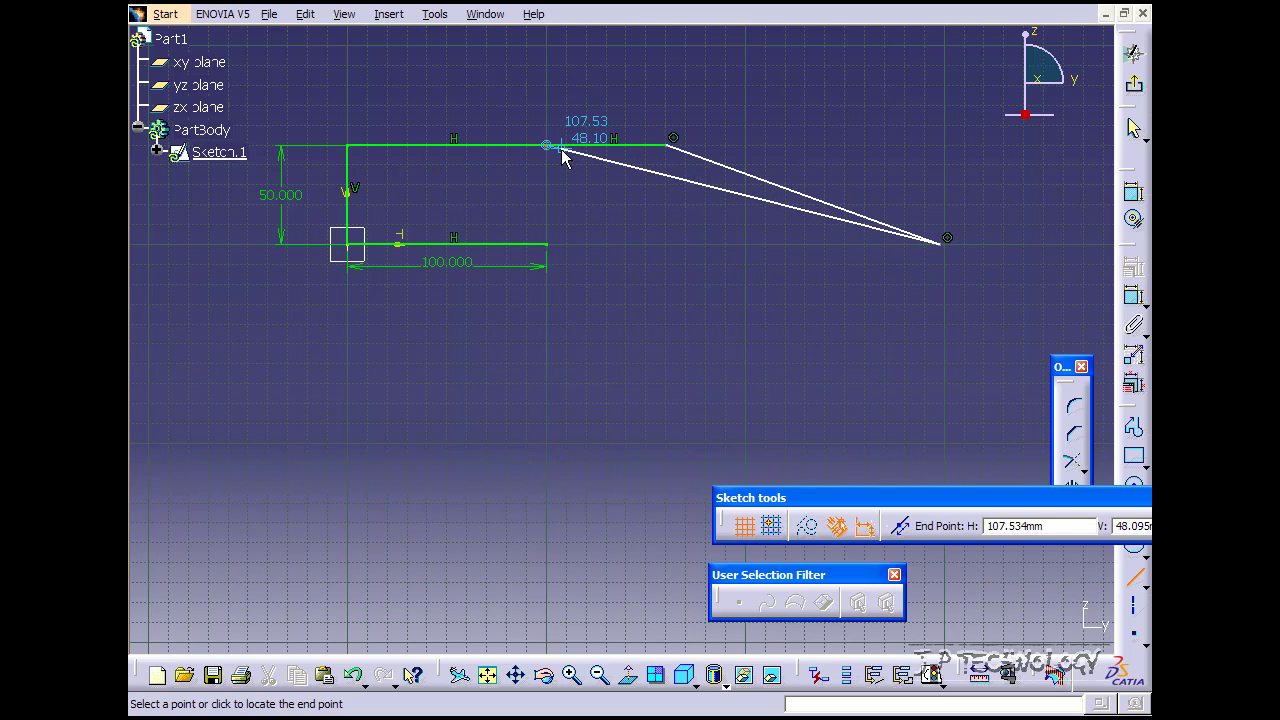
pyautogui.click(548, 246)
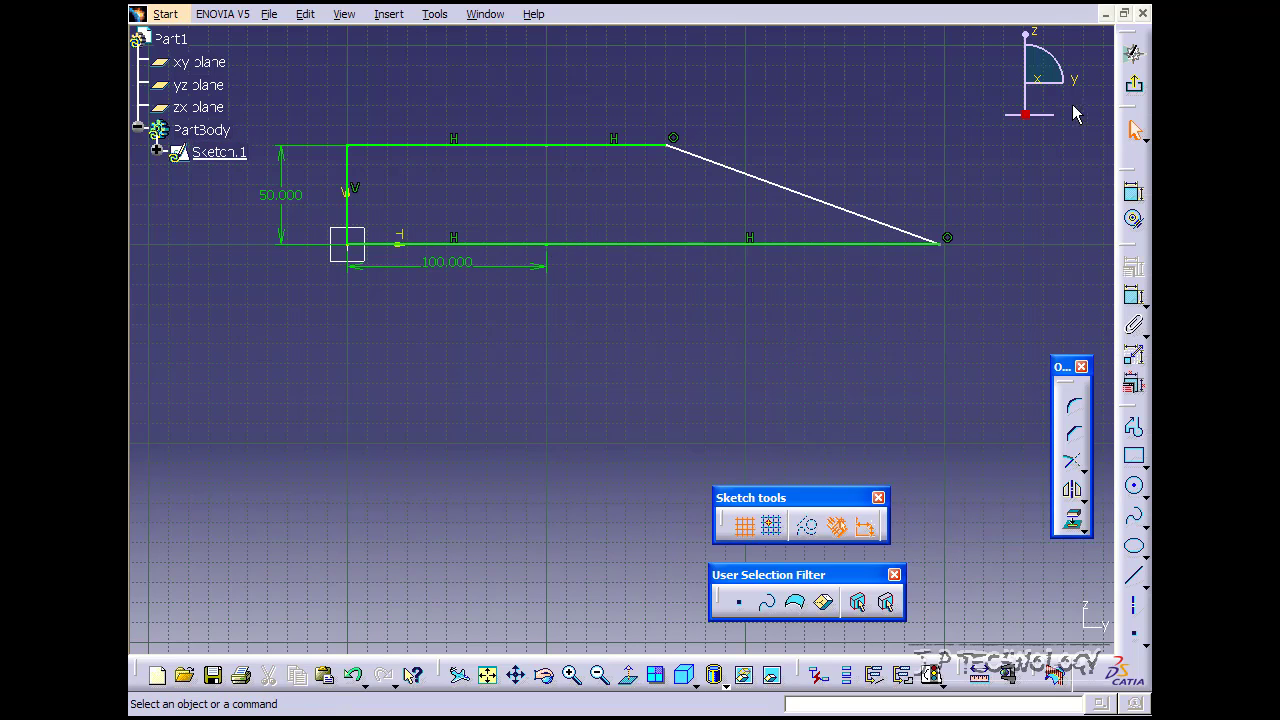
pyautogui.click(1135, 88)
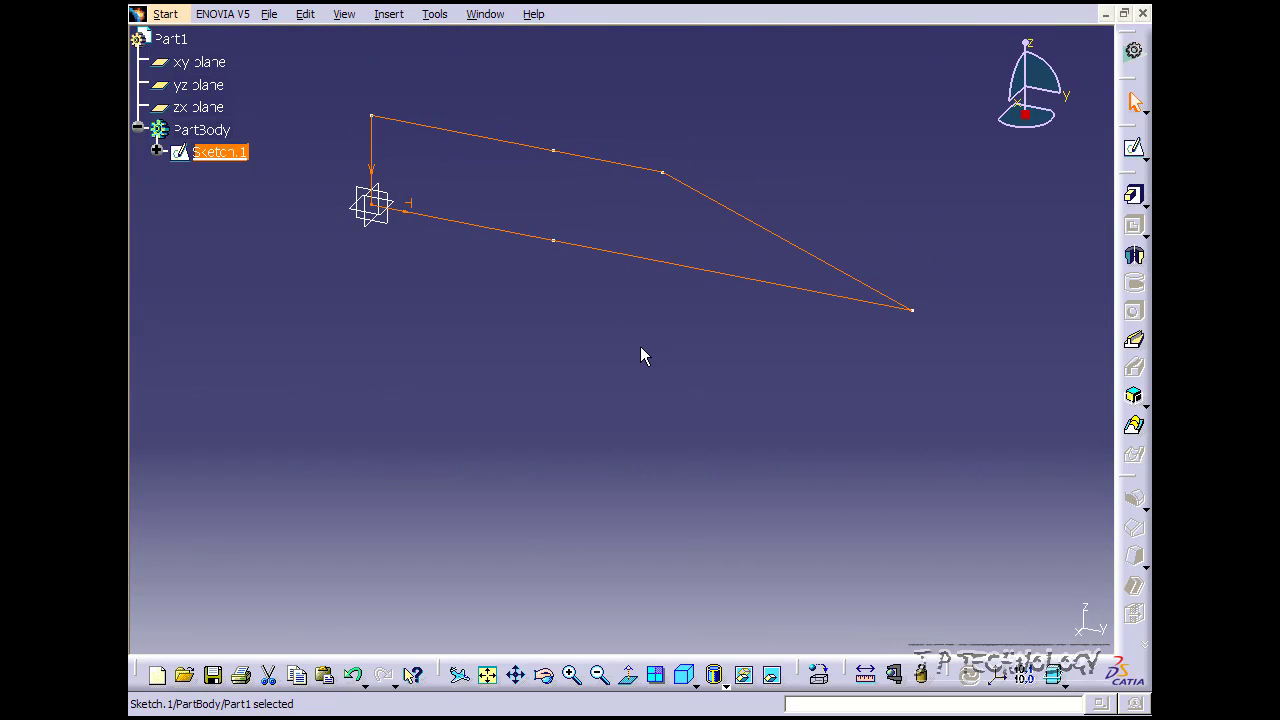